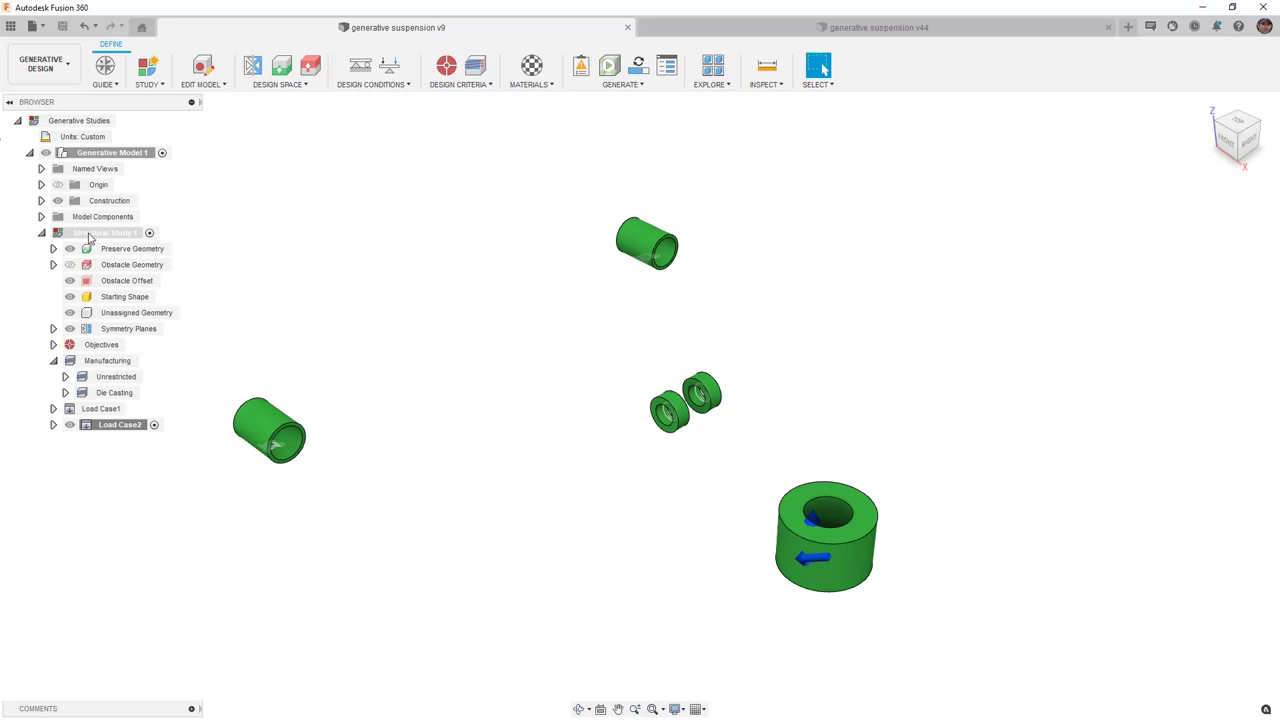
Display the study's obstacle geometry, inspect its placement around the preserve geometry from several angles, and hide it again
left_click(72, 250)
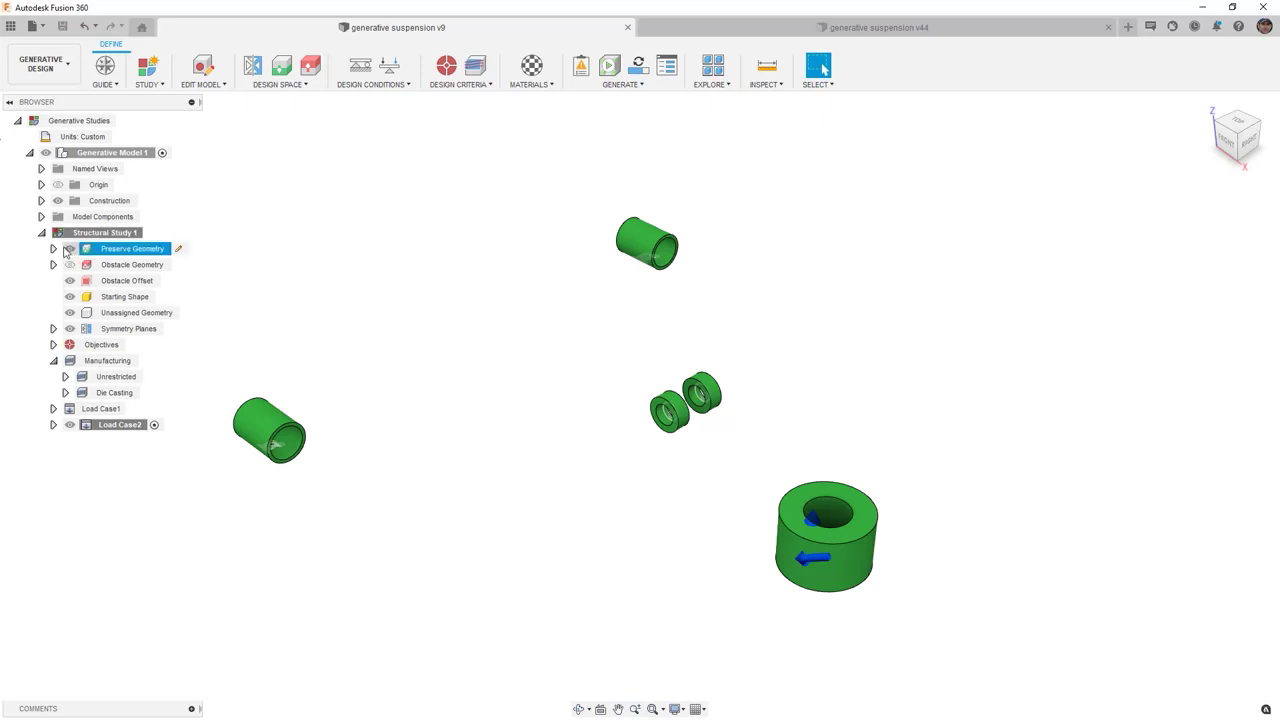
left_click(70, 266)
left_click(70, 264)
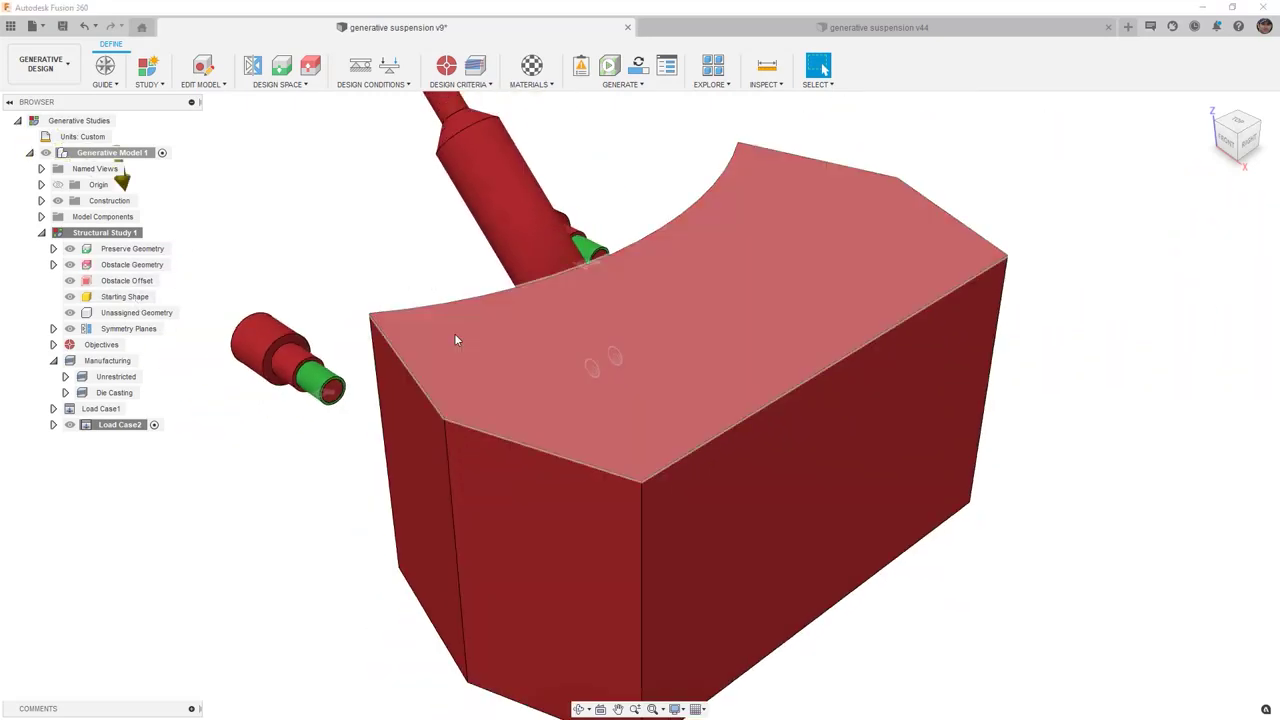
middle_click_drag(455, 340, 727, 249, "shift")
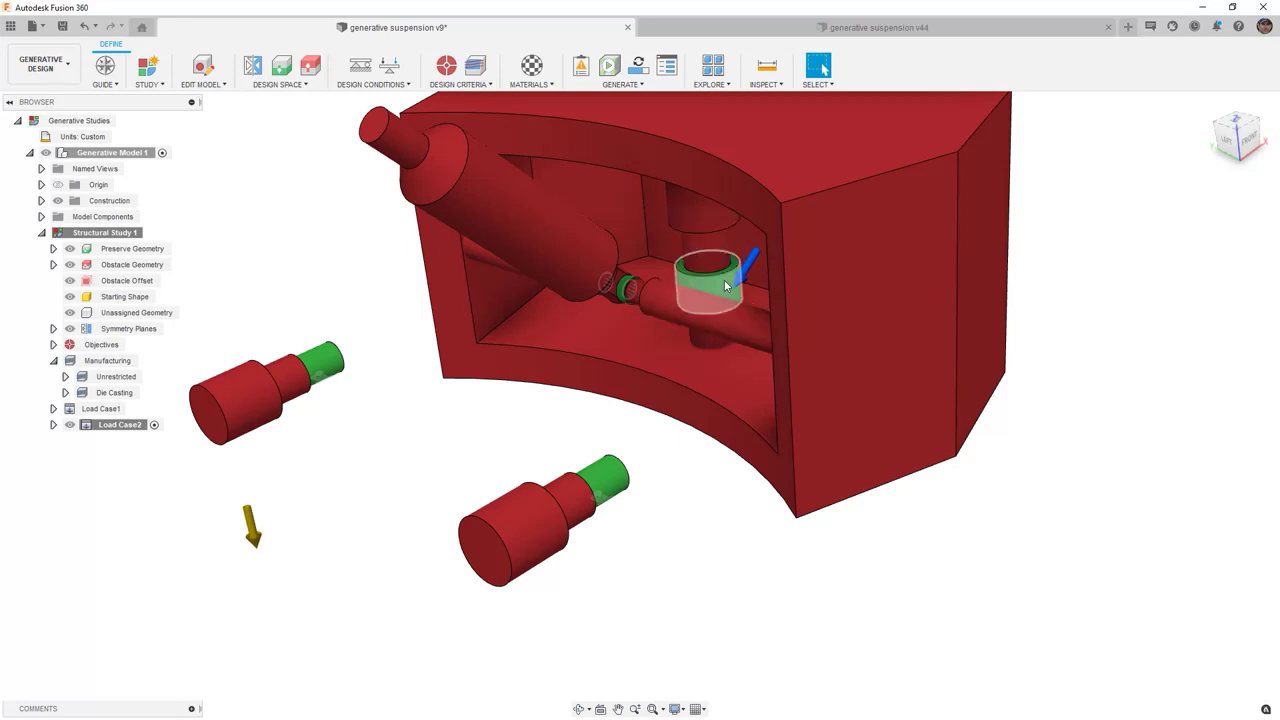
mouse_move(677, 517)
middle_mouse_down("shift")
mouse_move(587, 517)
mouse_move(675, 516)
middle_mouse_up("shift")
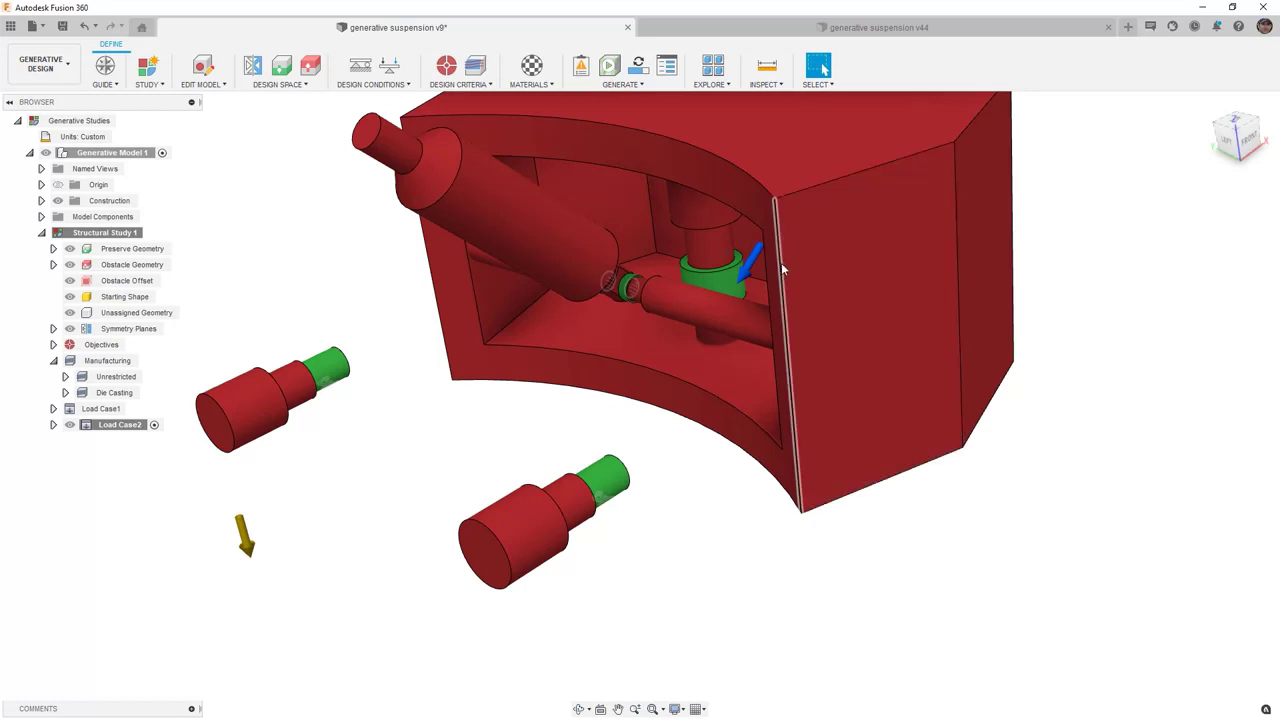
left_click(71, 265)
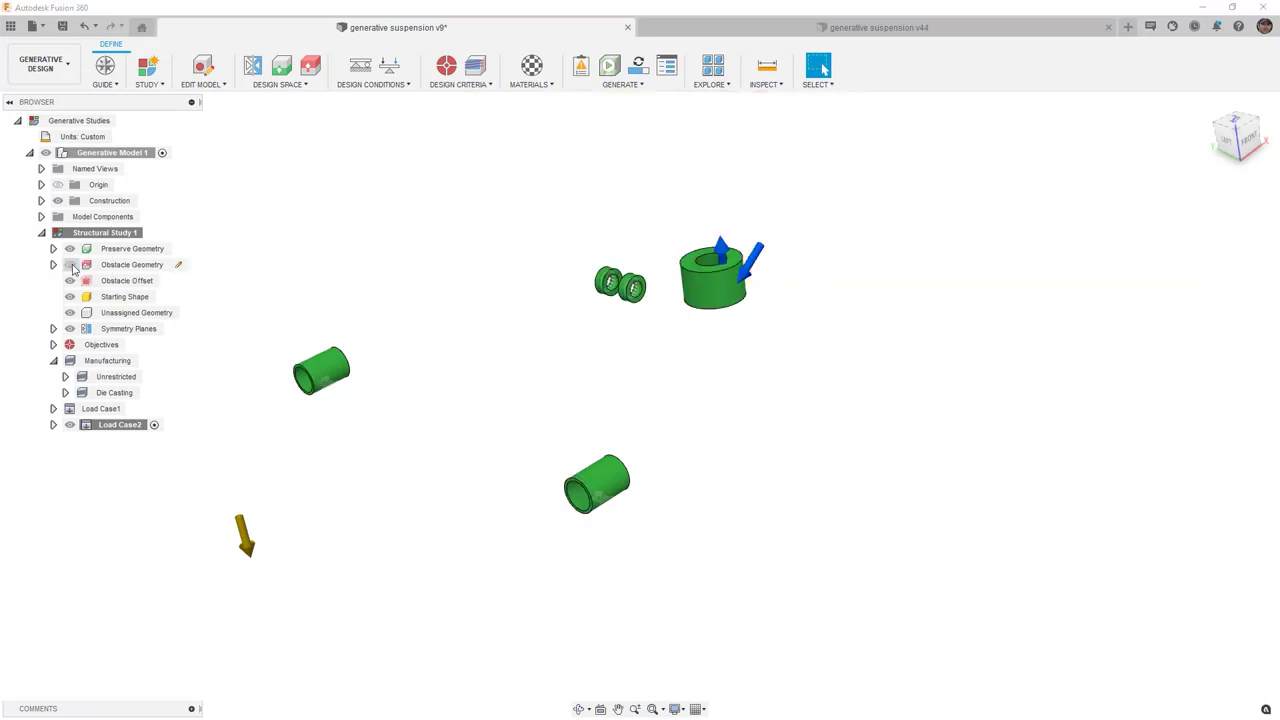
Examine which plane is assigned under the study's Symmetry Planes
left_click(54, 329)
left_click(84, 345)
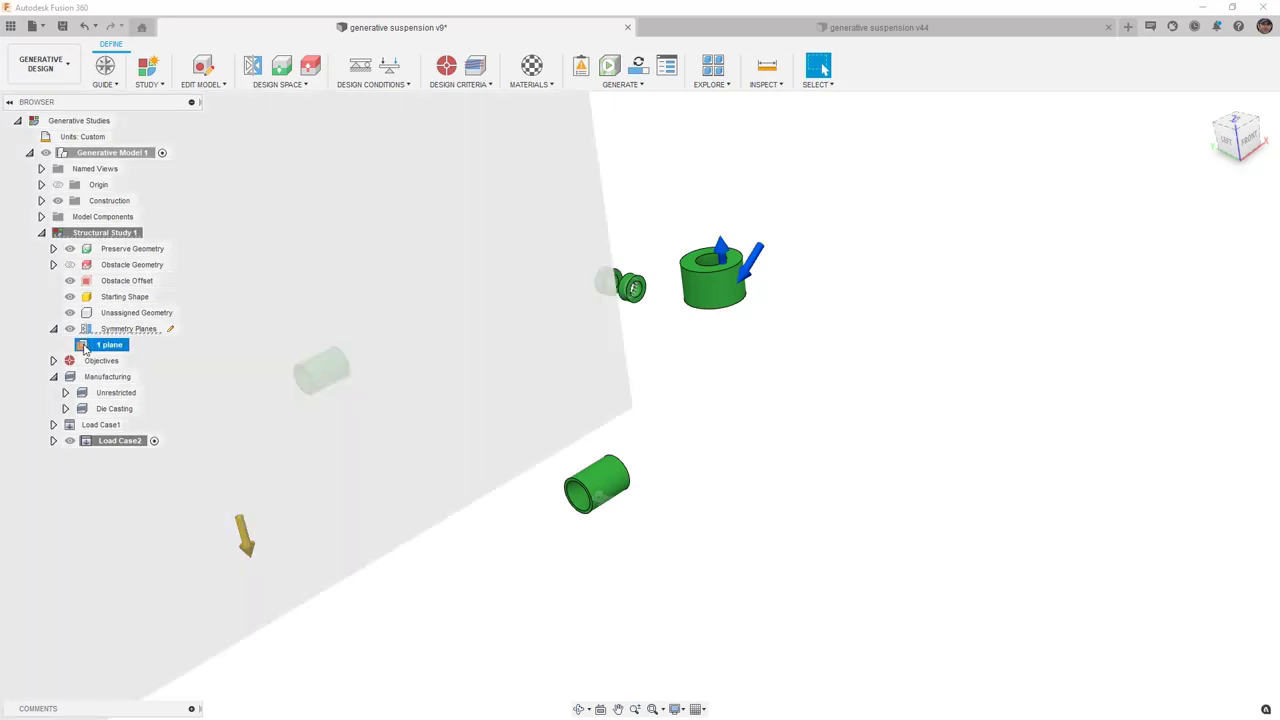
left_click(54, 329)
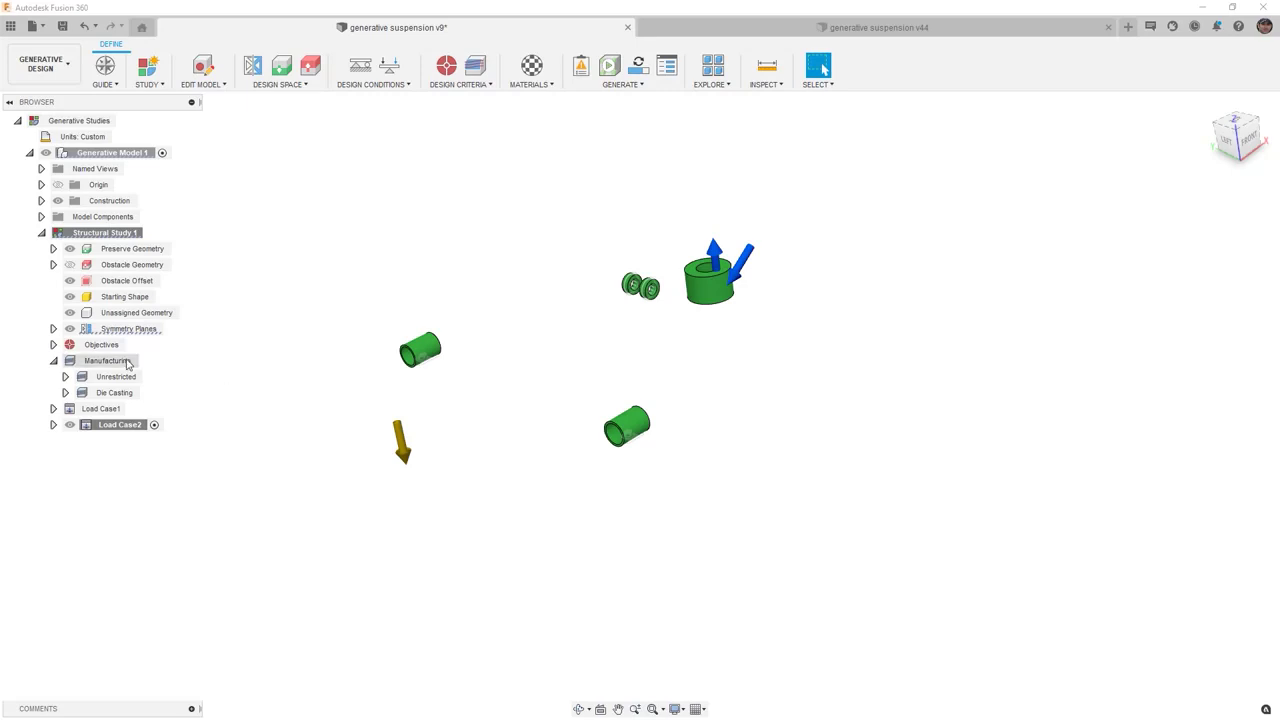
Review the study's objective and its limits for safety factor and mass target
left_click(54, 345)
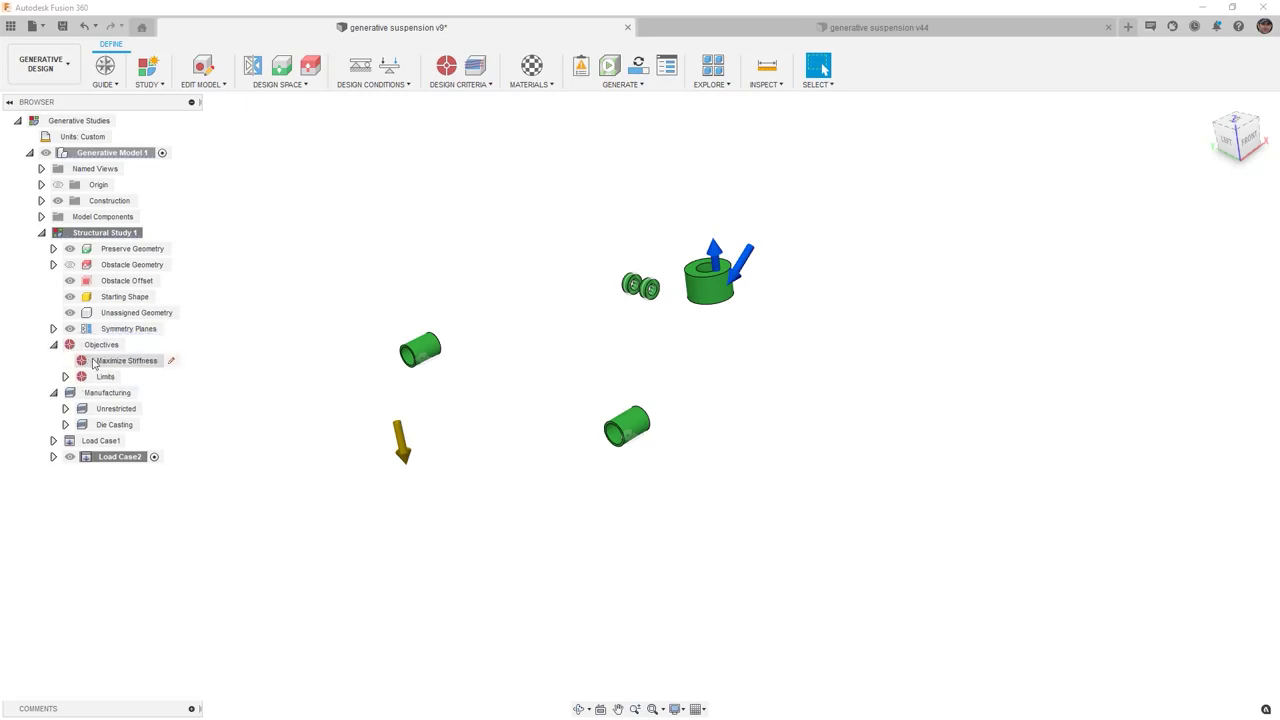
left_click(93, 363)
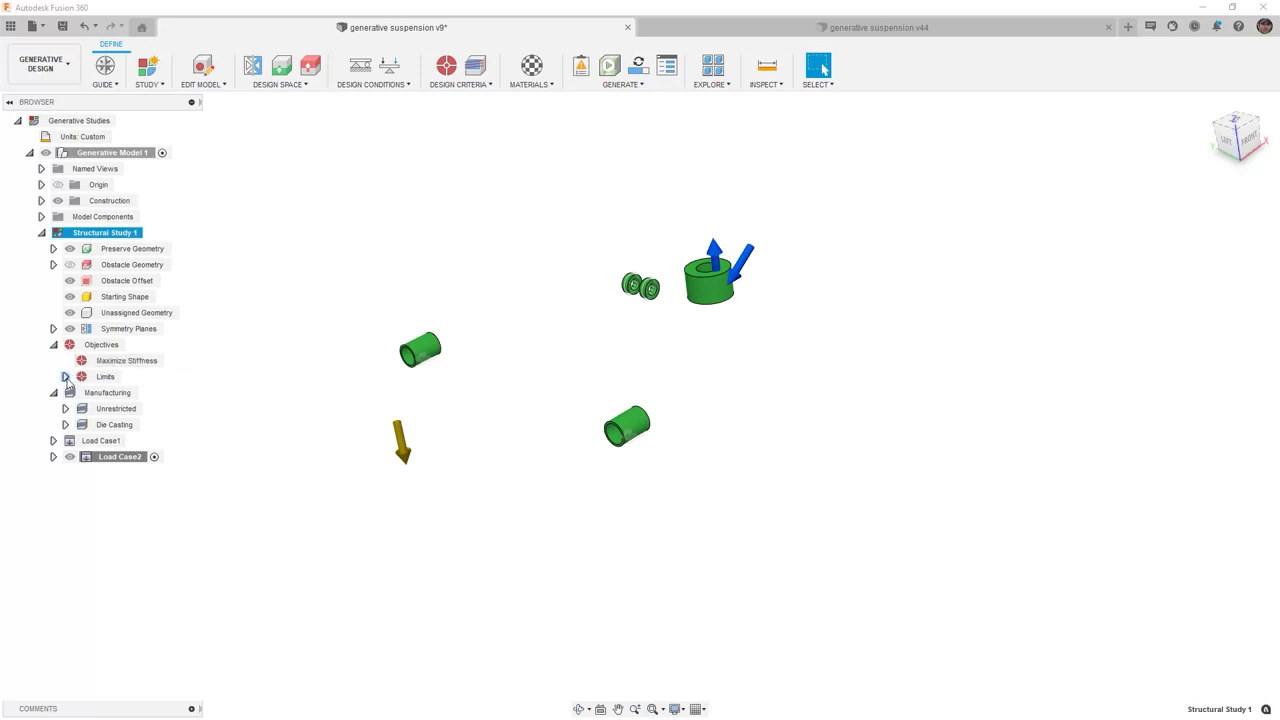
left_click(65, 377)
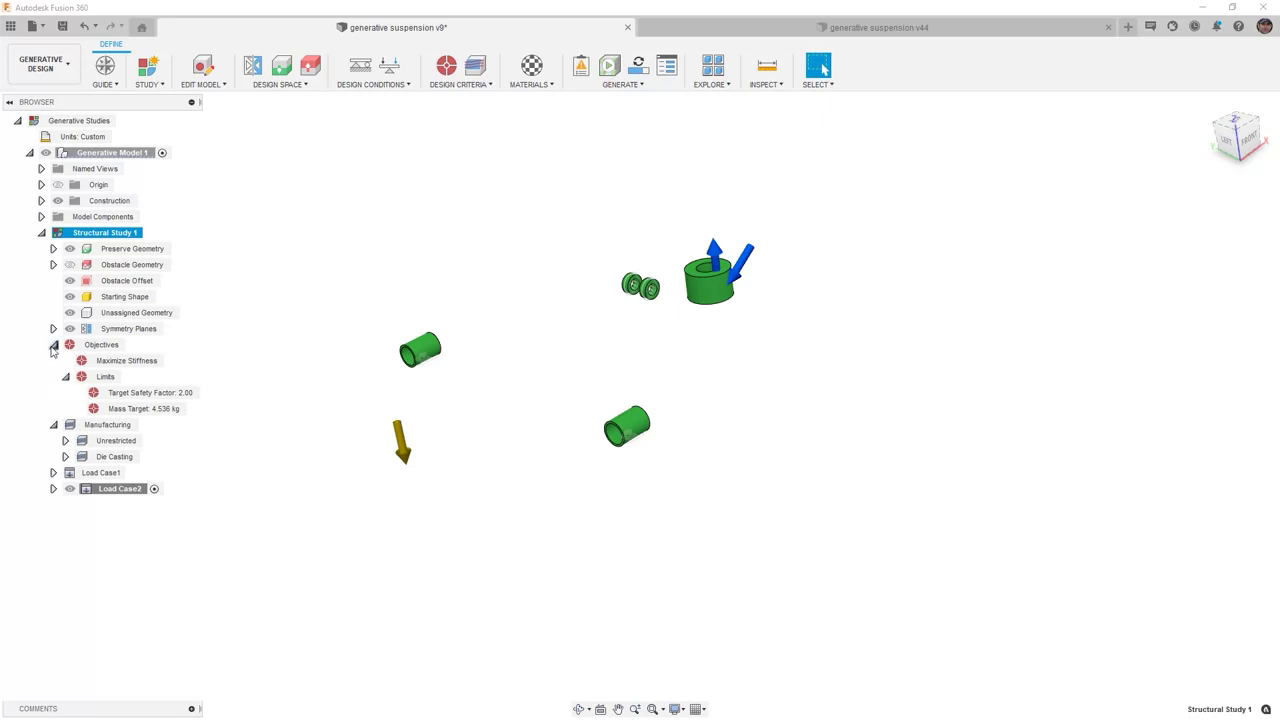
left_click(53, 344)
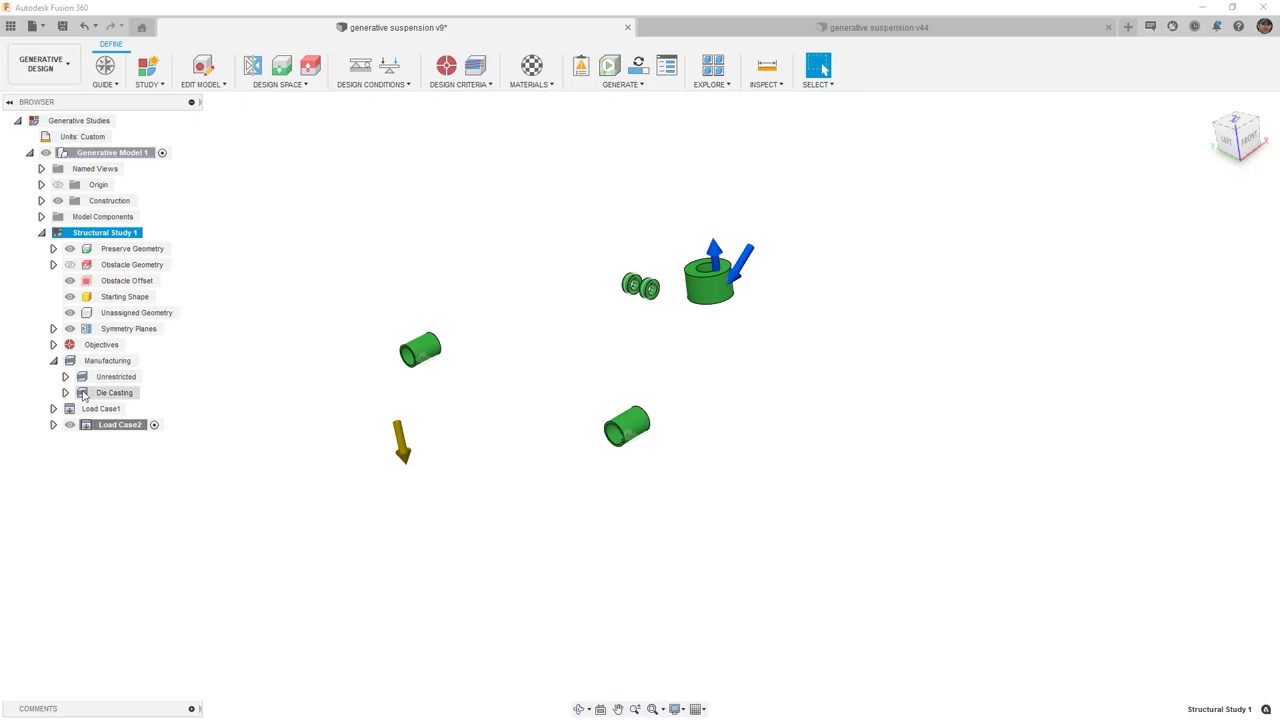
Review the materials assigned to the Die Casting manufacturing method
left_click(65, 393)
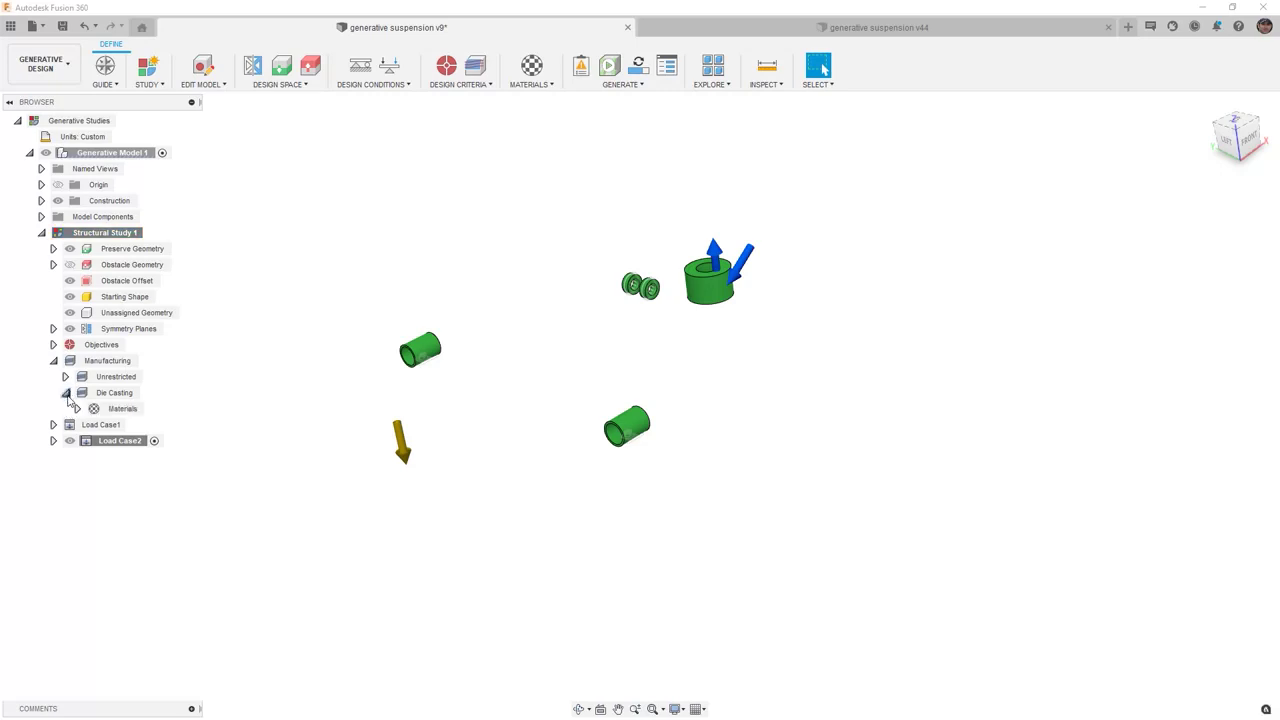
left_click(77, 409)
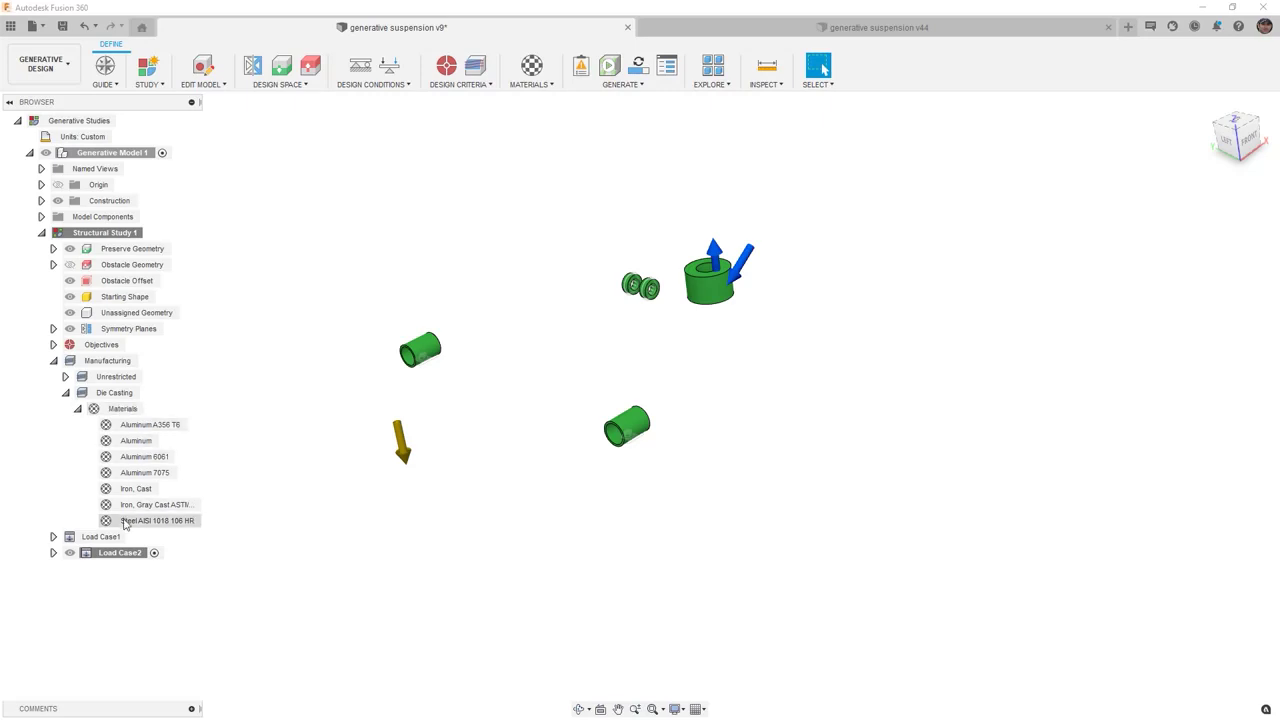
left_click(65, 393)
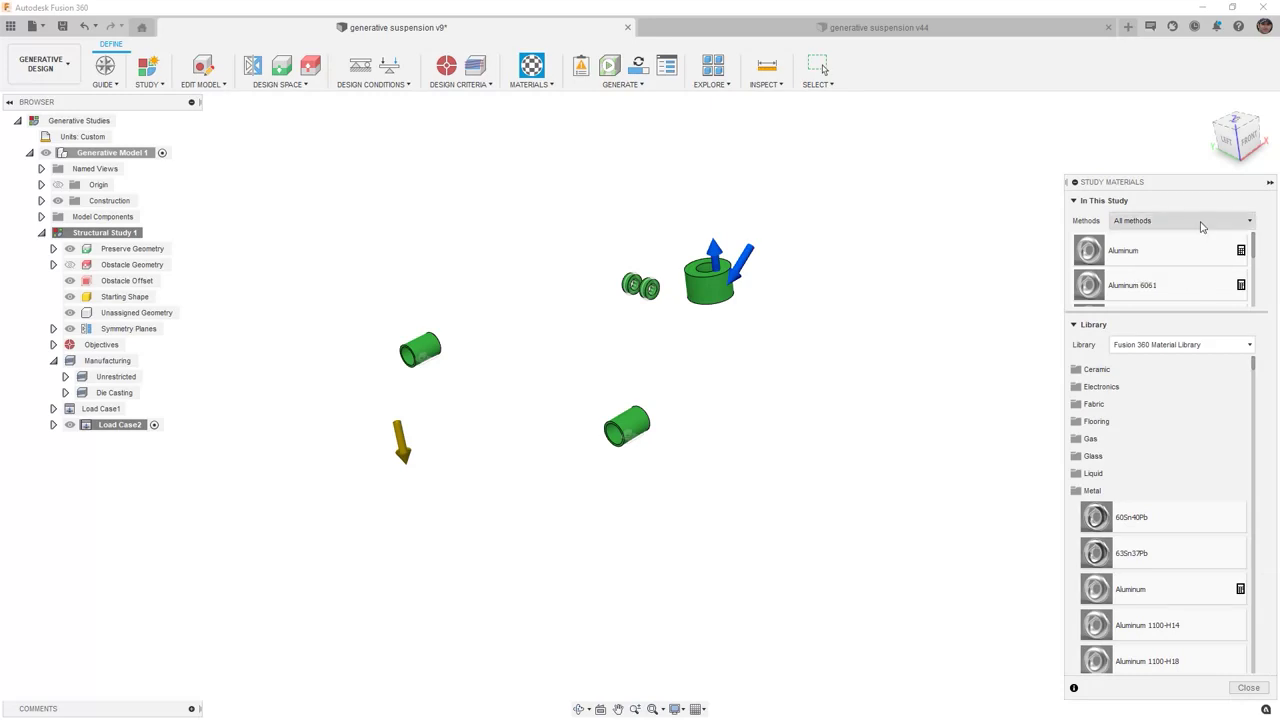
Check the manufacturing methods available for filtering the study materials, close the materials dialog, and restore the home view
left_click(1201, 222)
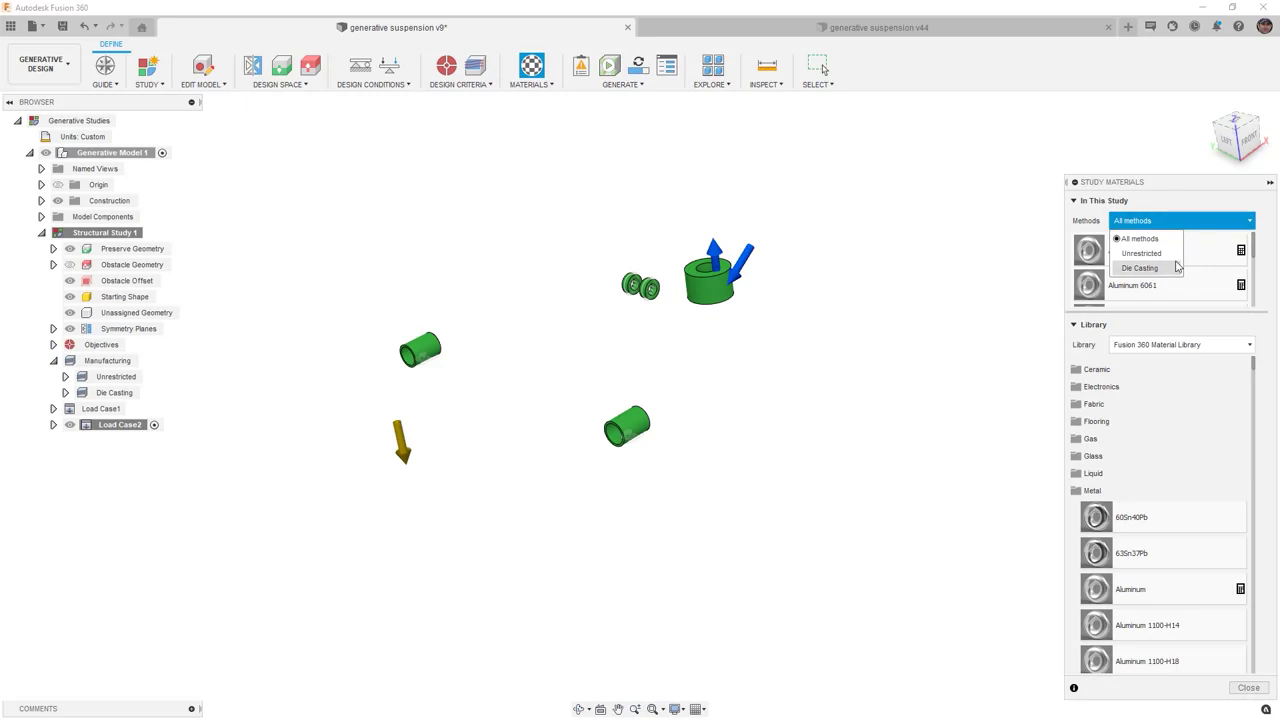
left_click(1215, 219)
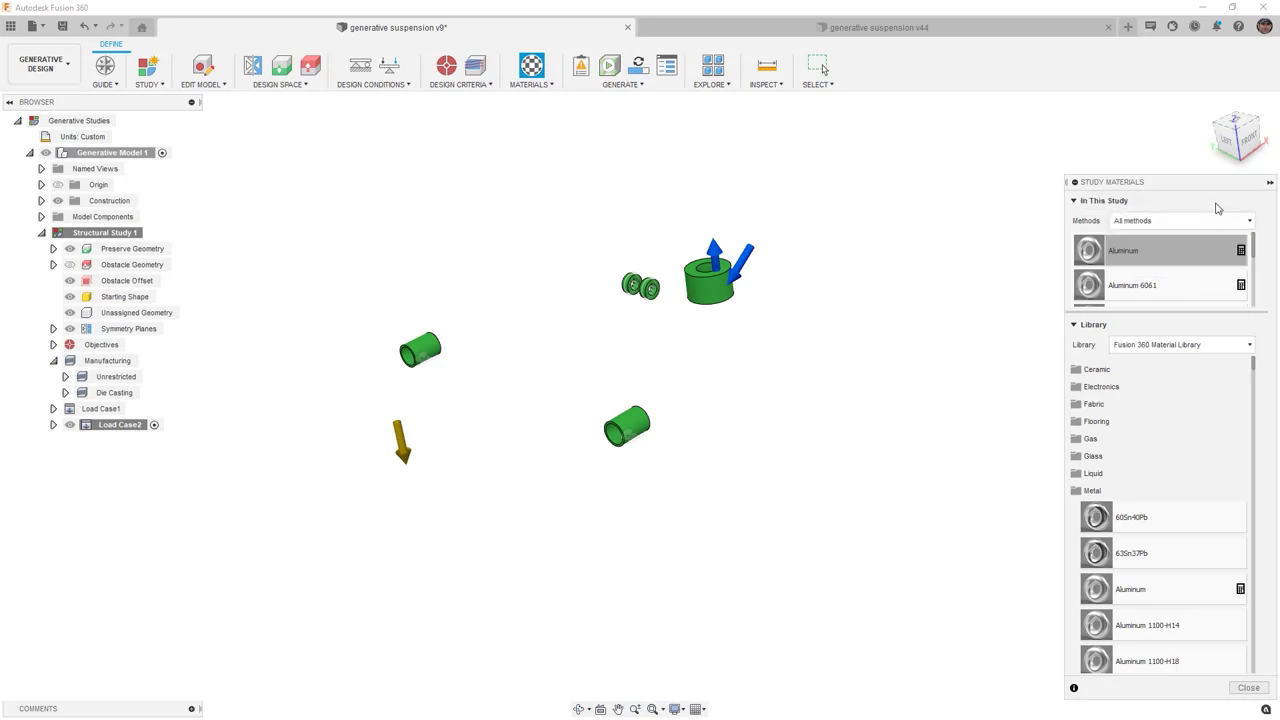
left_click(1247, 689)
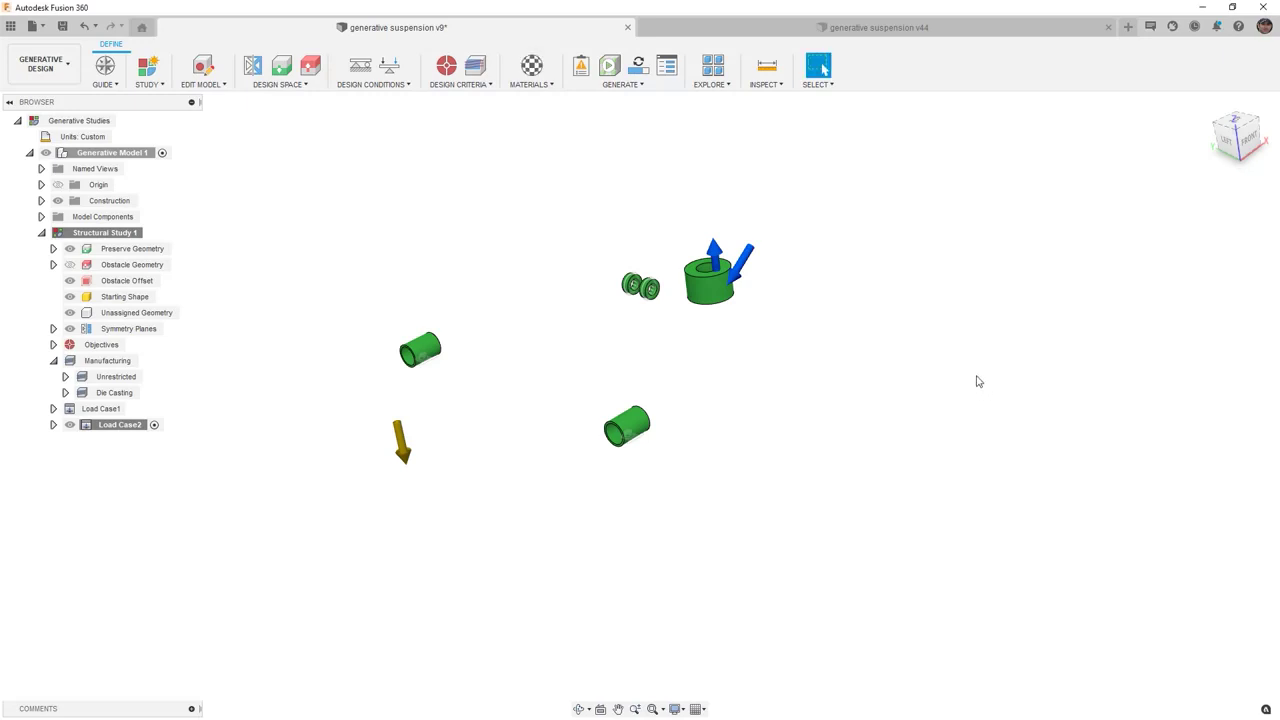
left_click(1209, 103)
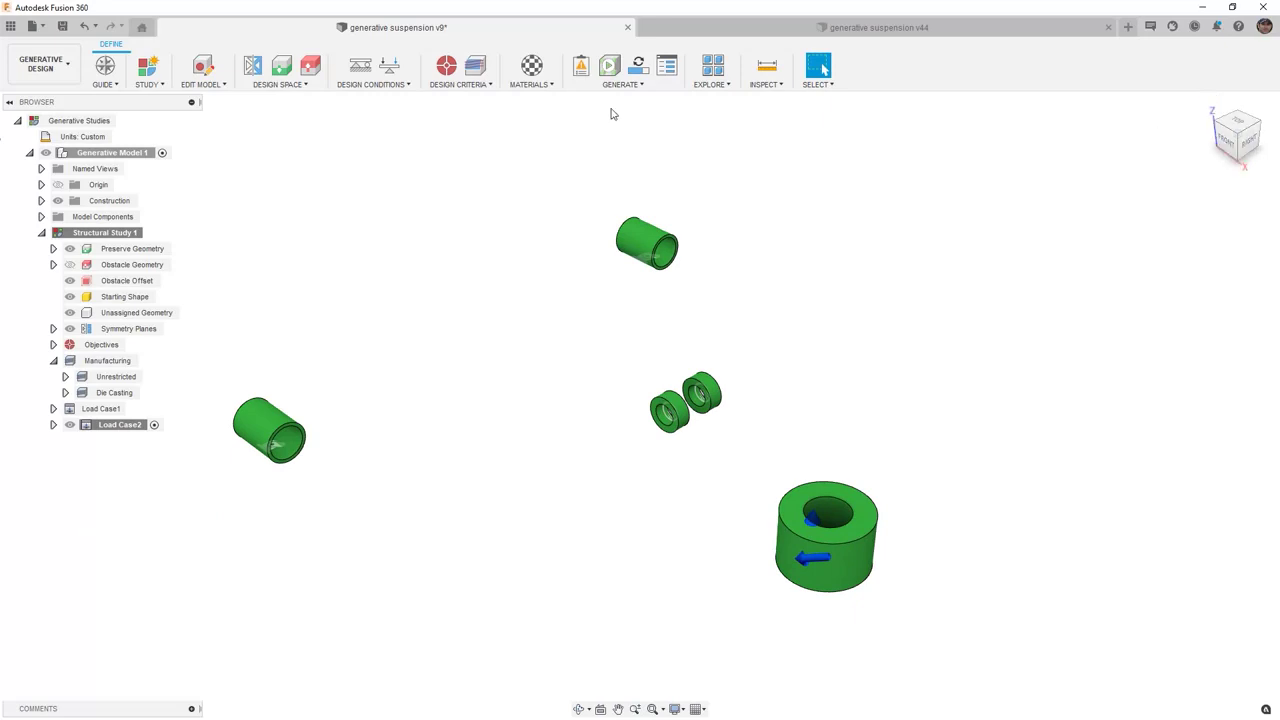
Run the pre-check on the generative study and read its warnings
left_click(578, 76)
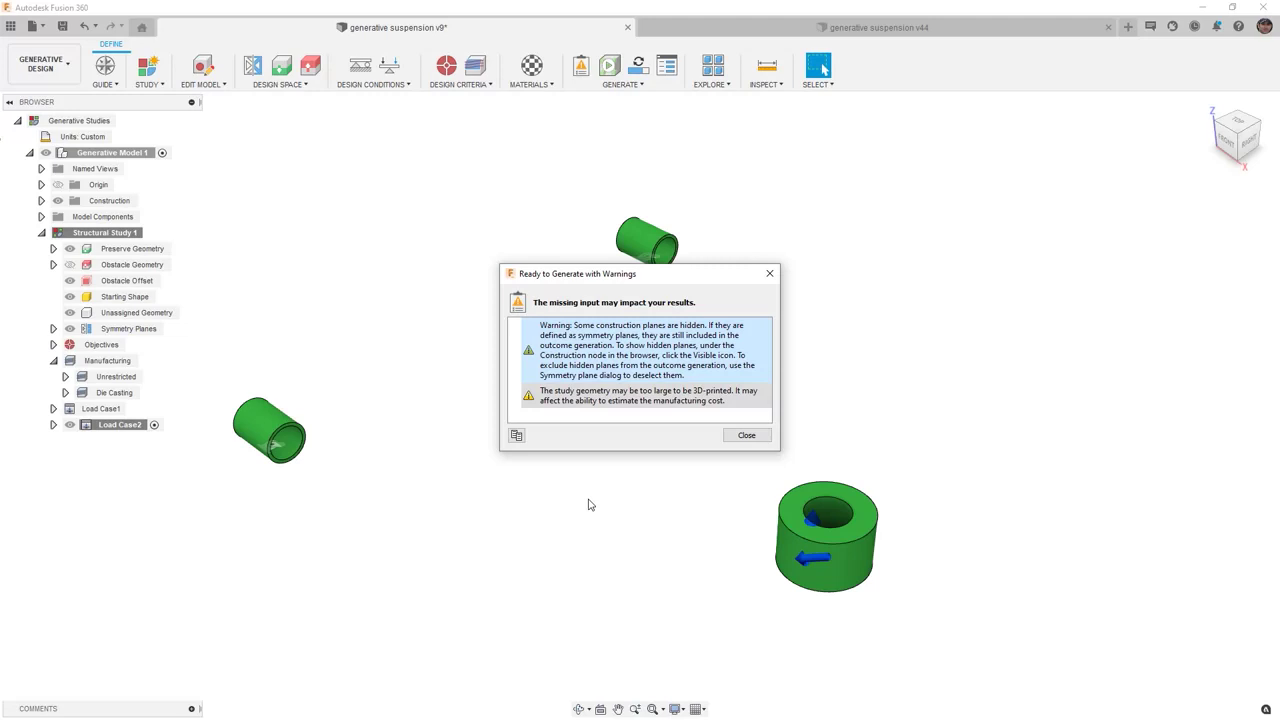
left_click(746, 435)
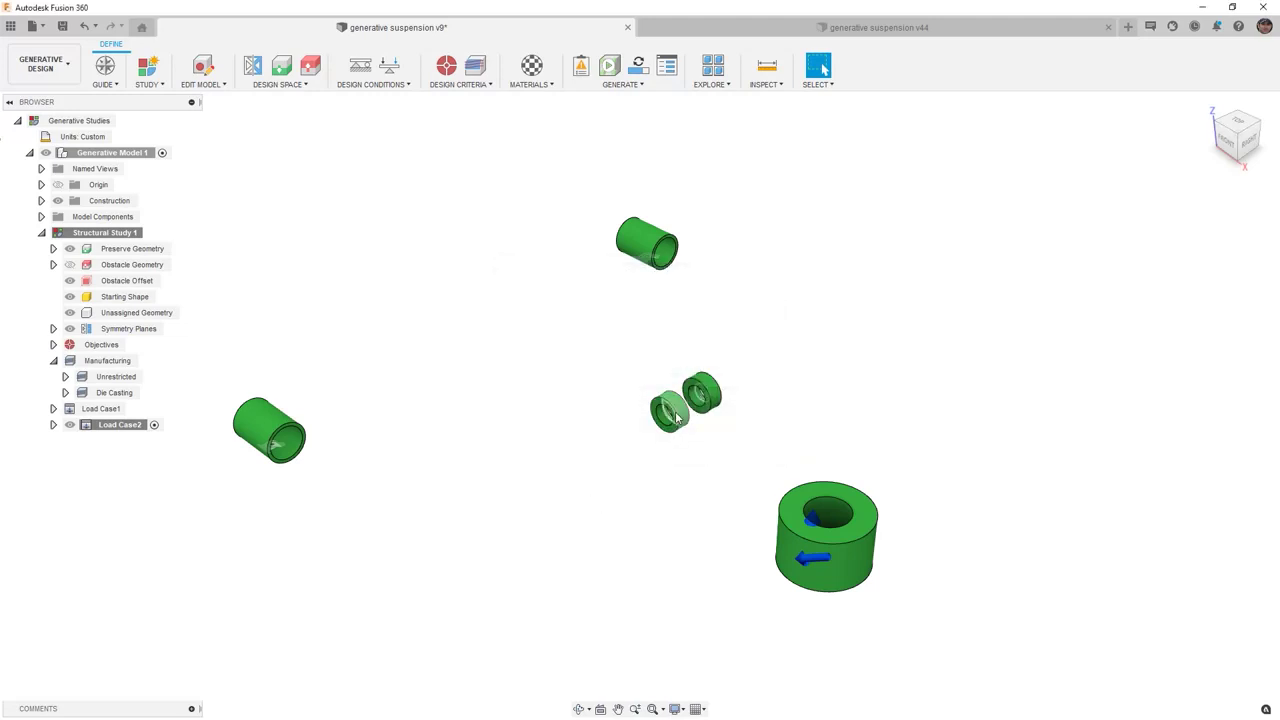
Show the Mid construction plane and rerun the study's pre-check
left_click(41, 200)
left_click(72, 218)
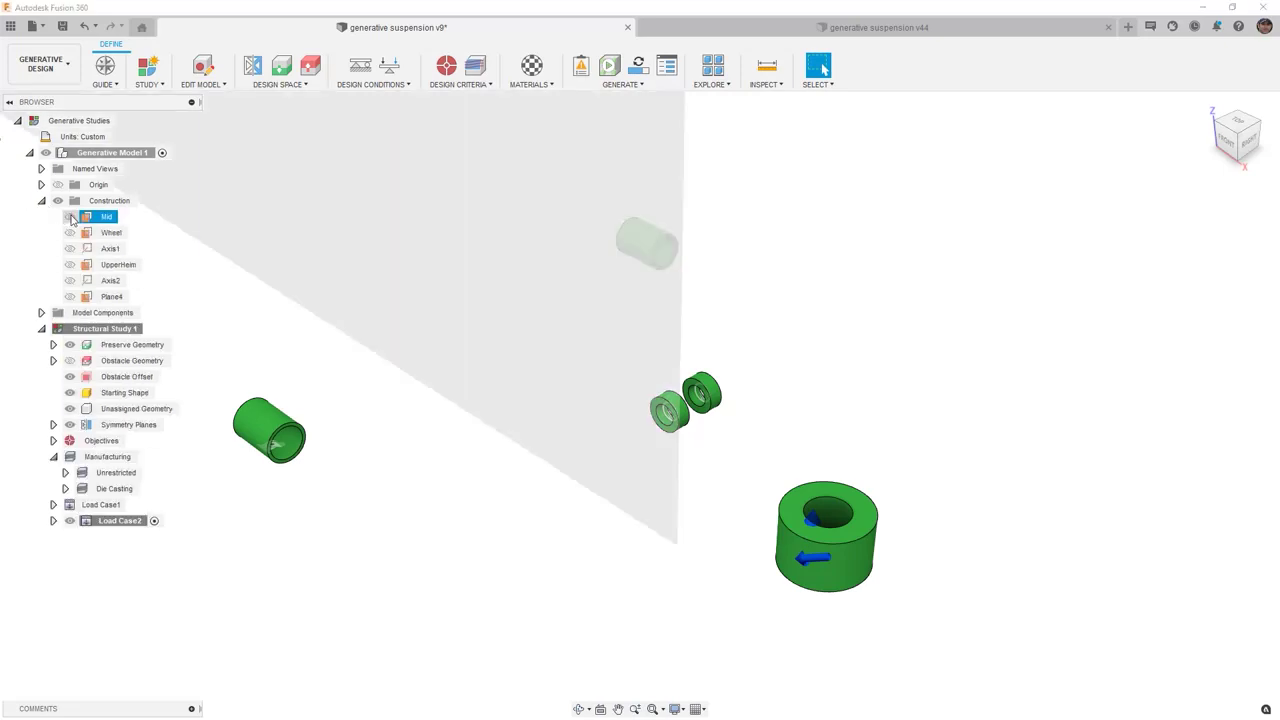
left_click(72, 218)
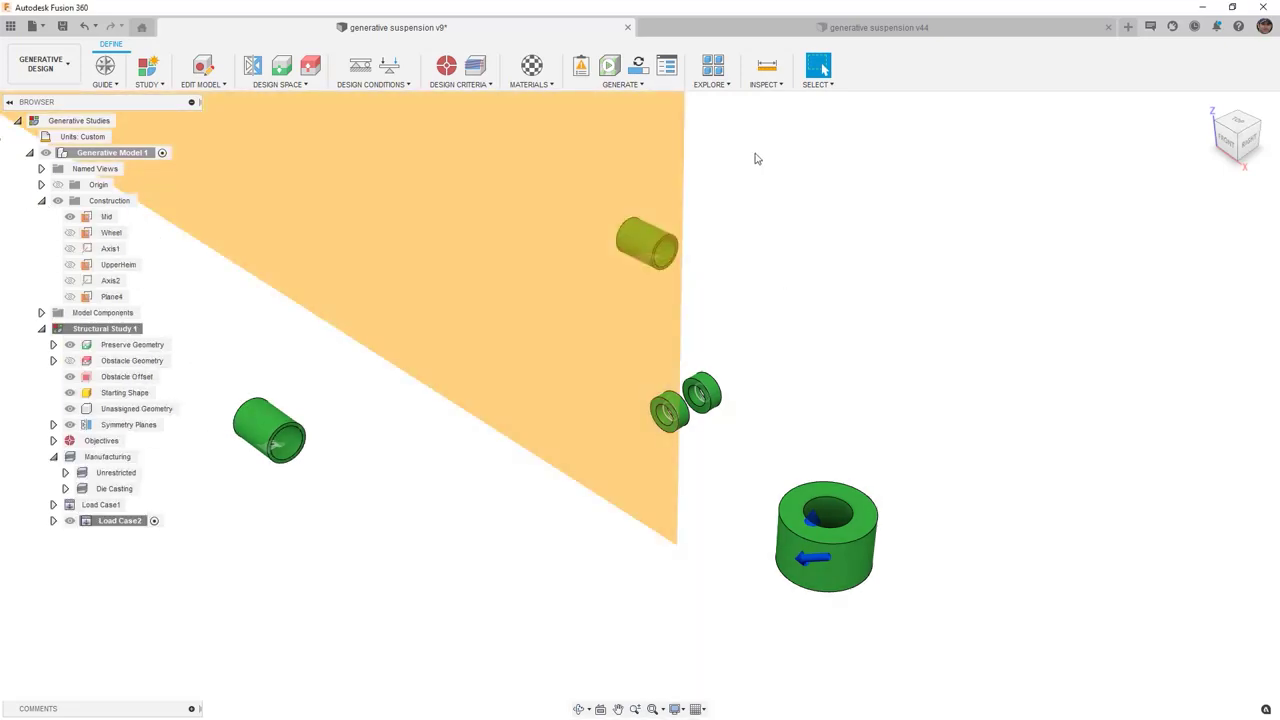
left_click(582, 66)
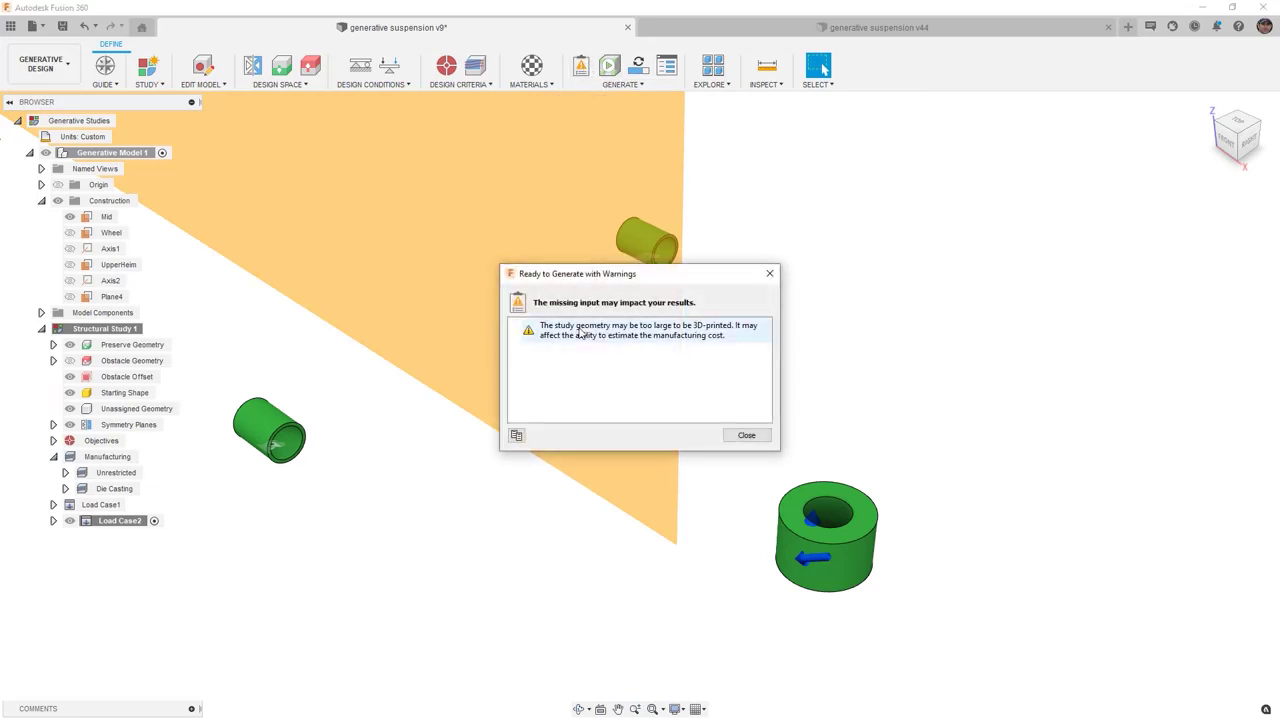
left_click(748, 437)
Hide the Mid construction plane and collapse the Construction folder
scroll(768, 452, "down", 2)
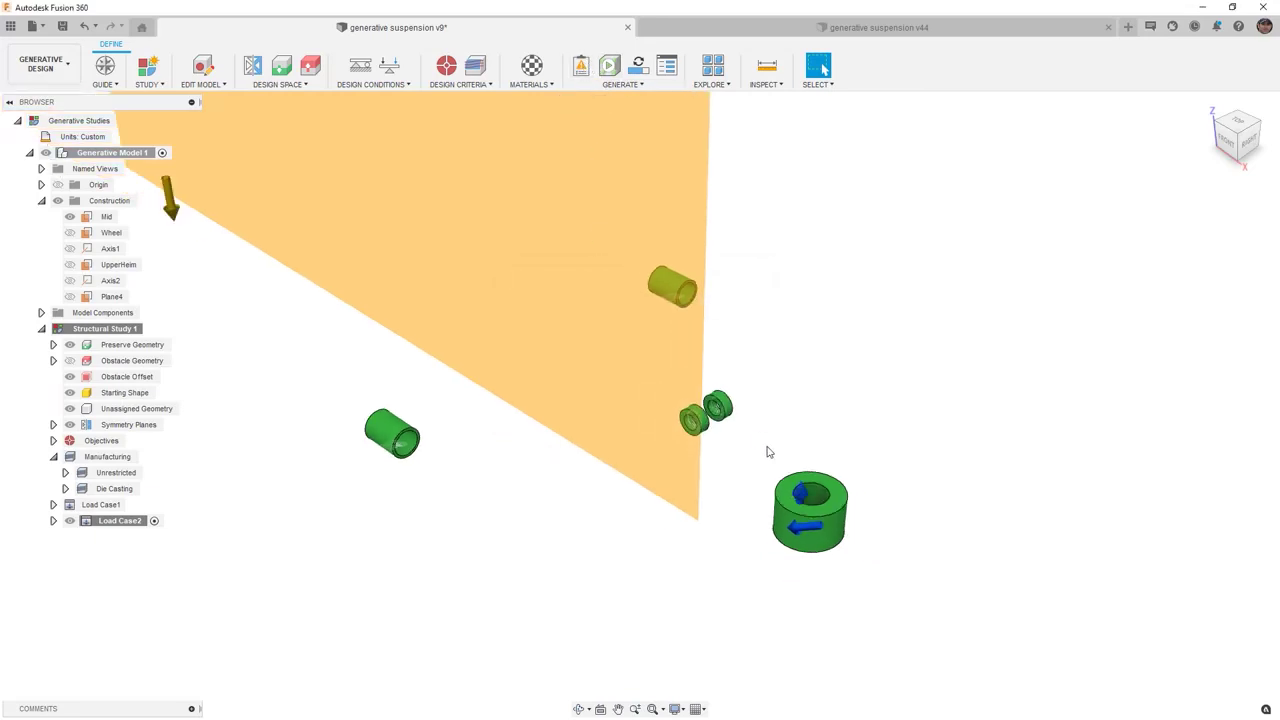
scroll(768, 452, "down", 2)
left_click(70, 216)
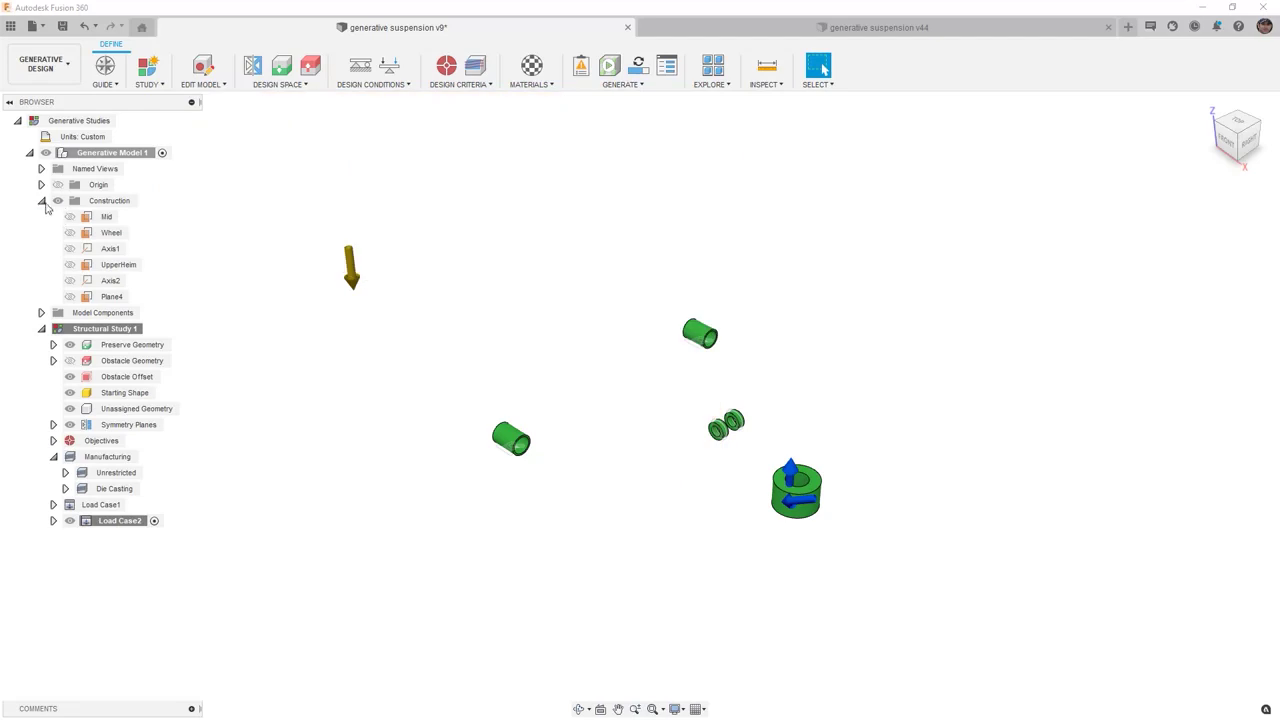
left_click(42, 201)
Run the pre-check with the preserve geometry hidden, and show the preserve geometry again
left_click(67, 250)
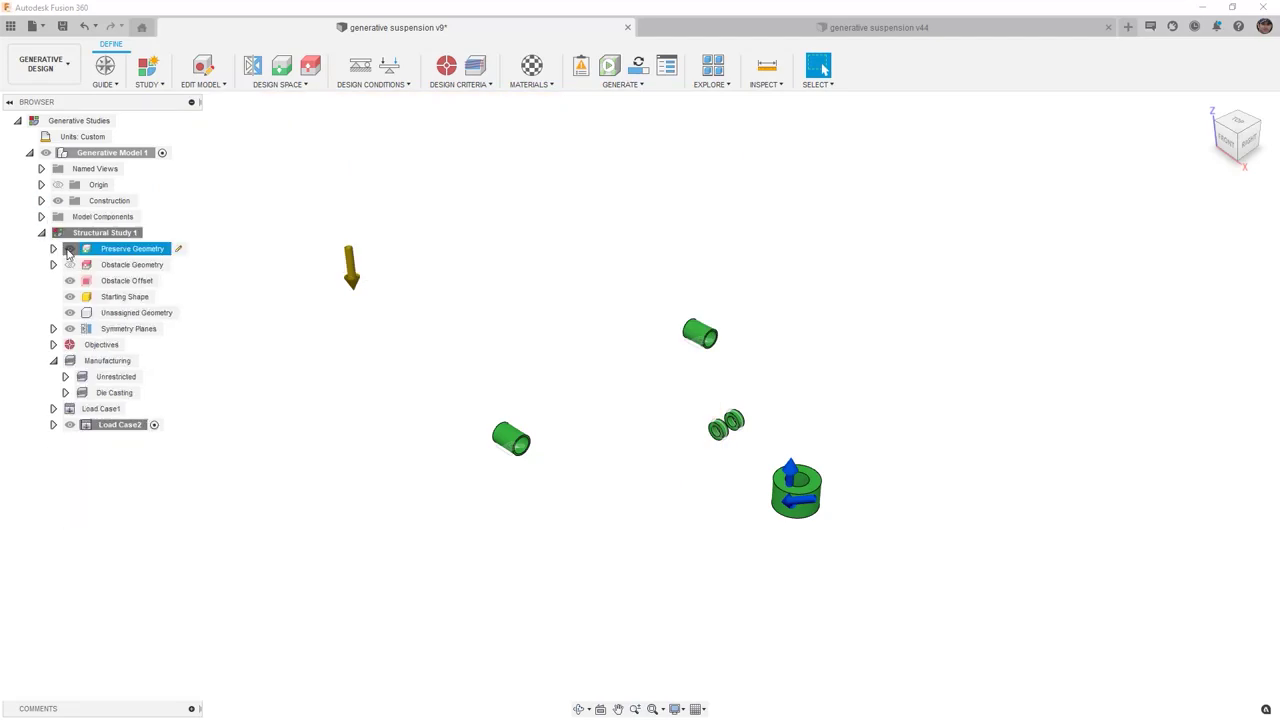
left_click(69, 249)
left_click(580, 67)
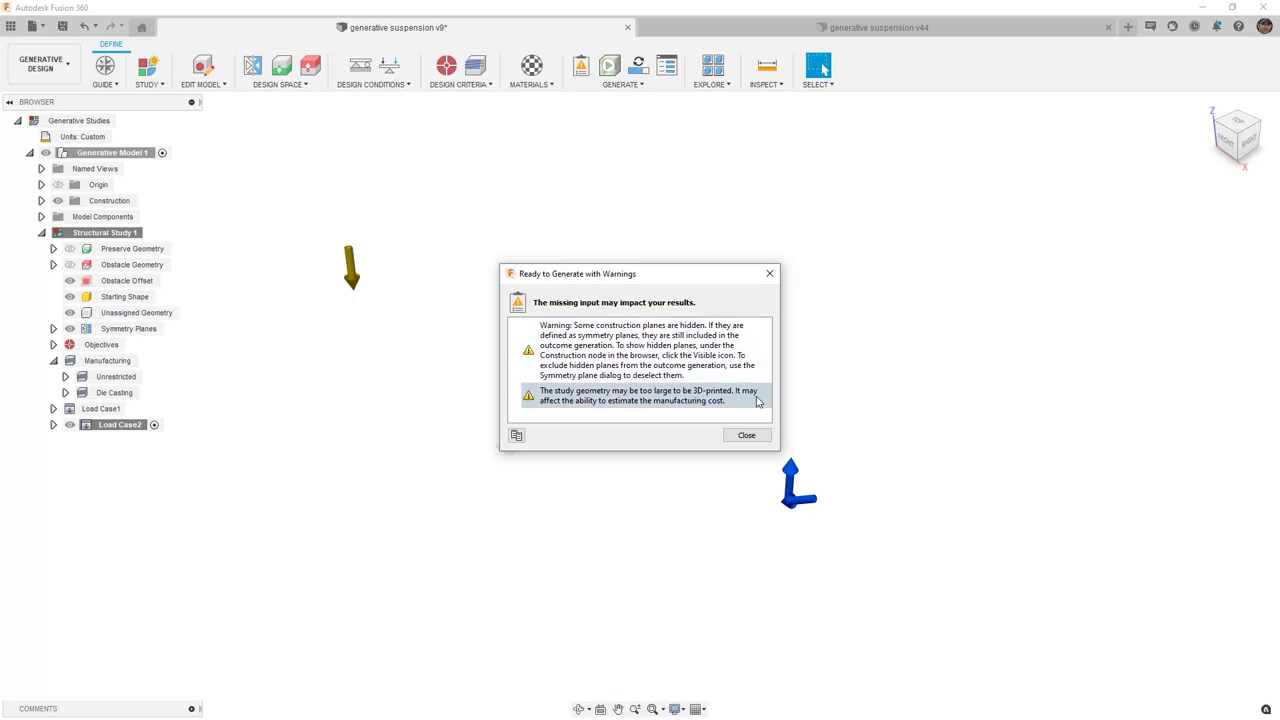
left_click(747, 436)
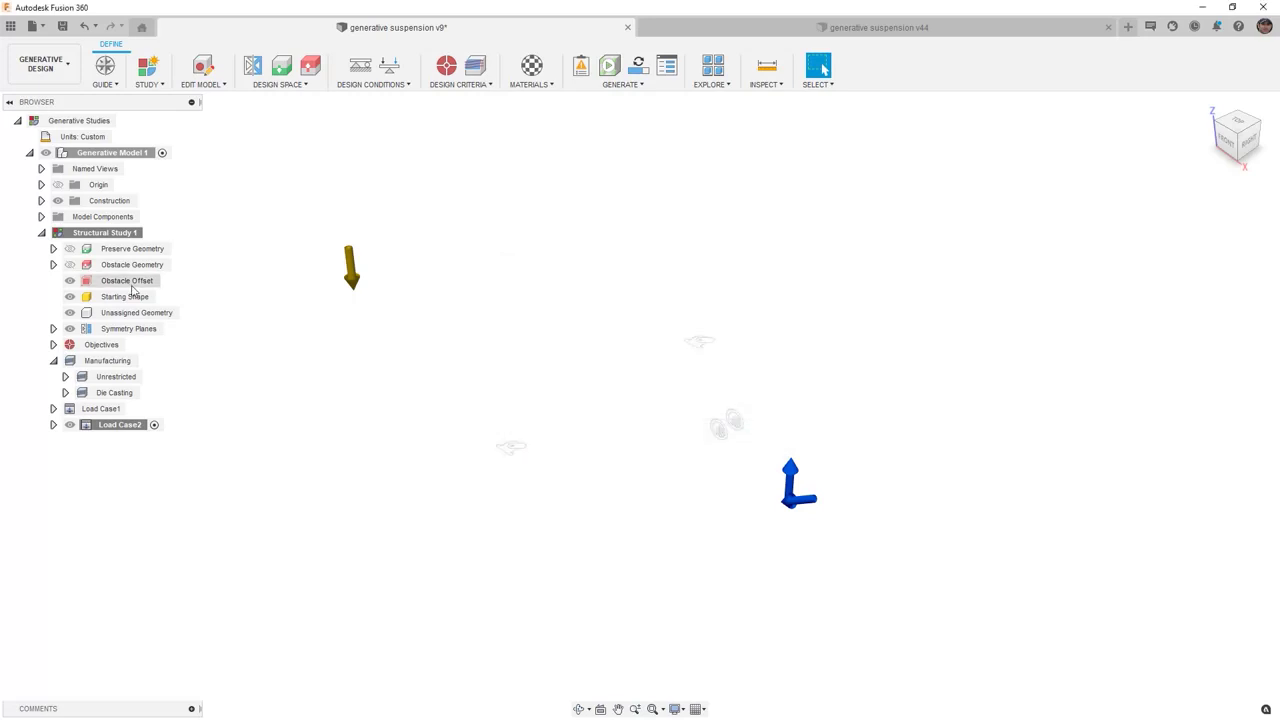
left_click(70, 249)
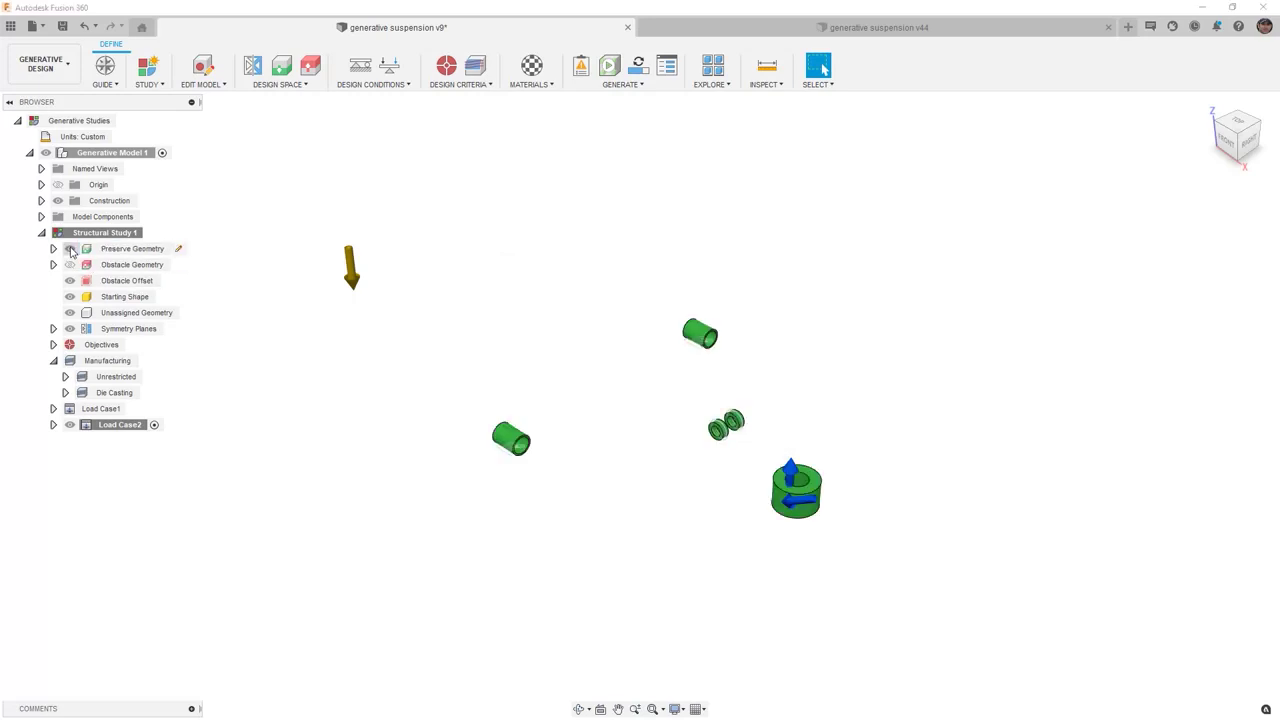
left_click(41, 217)
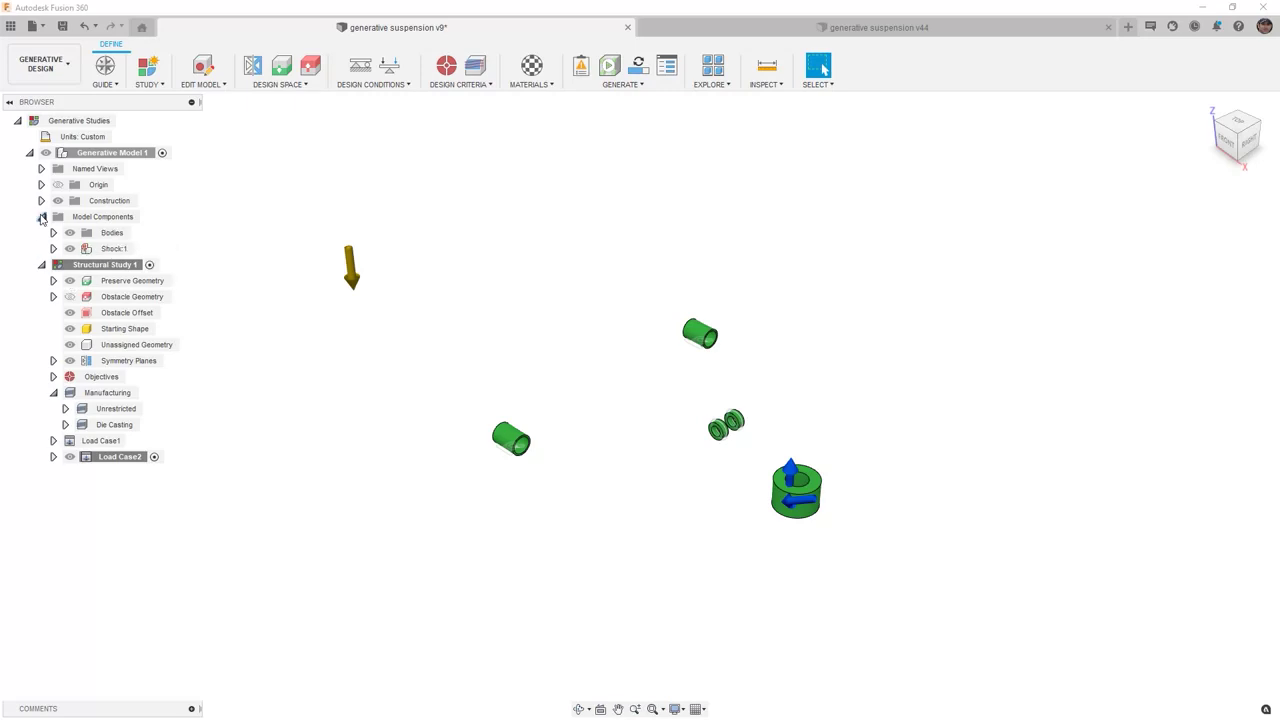
left_click(41, 217)
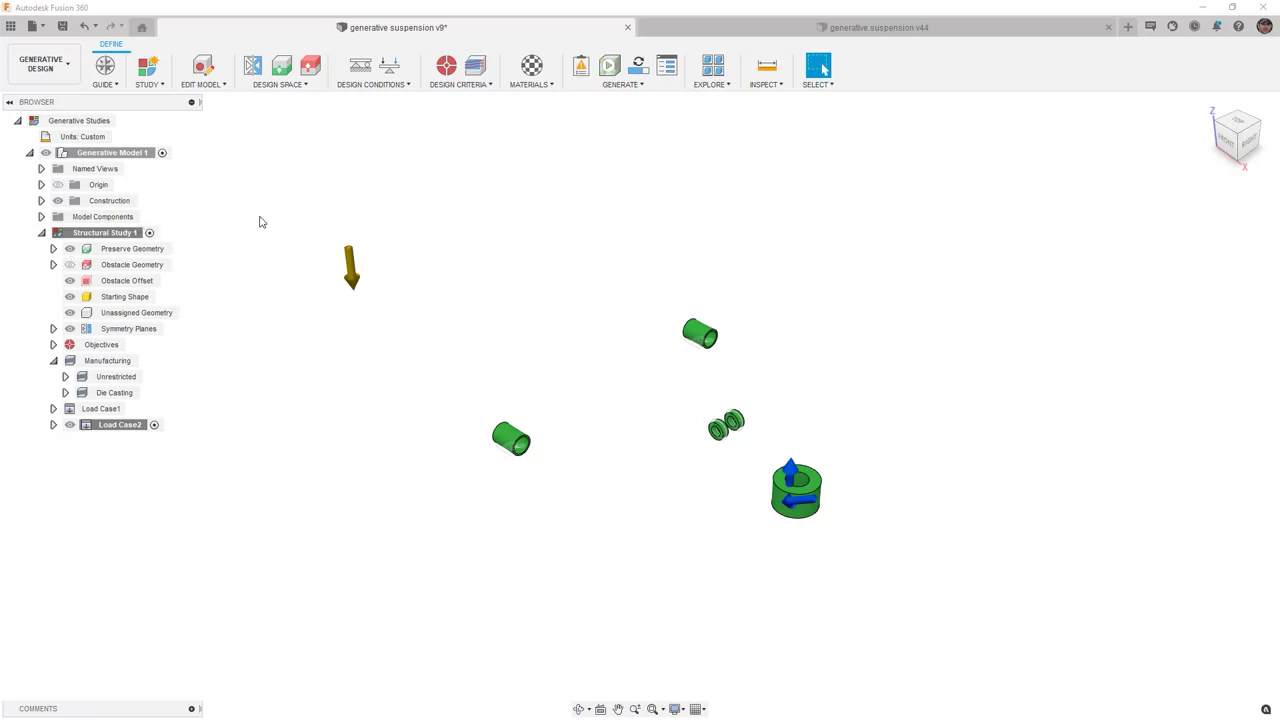
Try to generate an outcome preview of the study with the Previewer
left_click(610, 70)
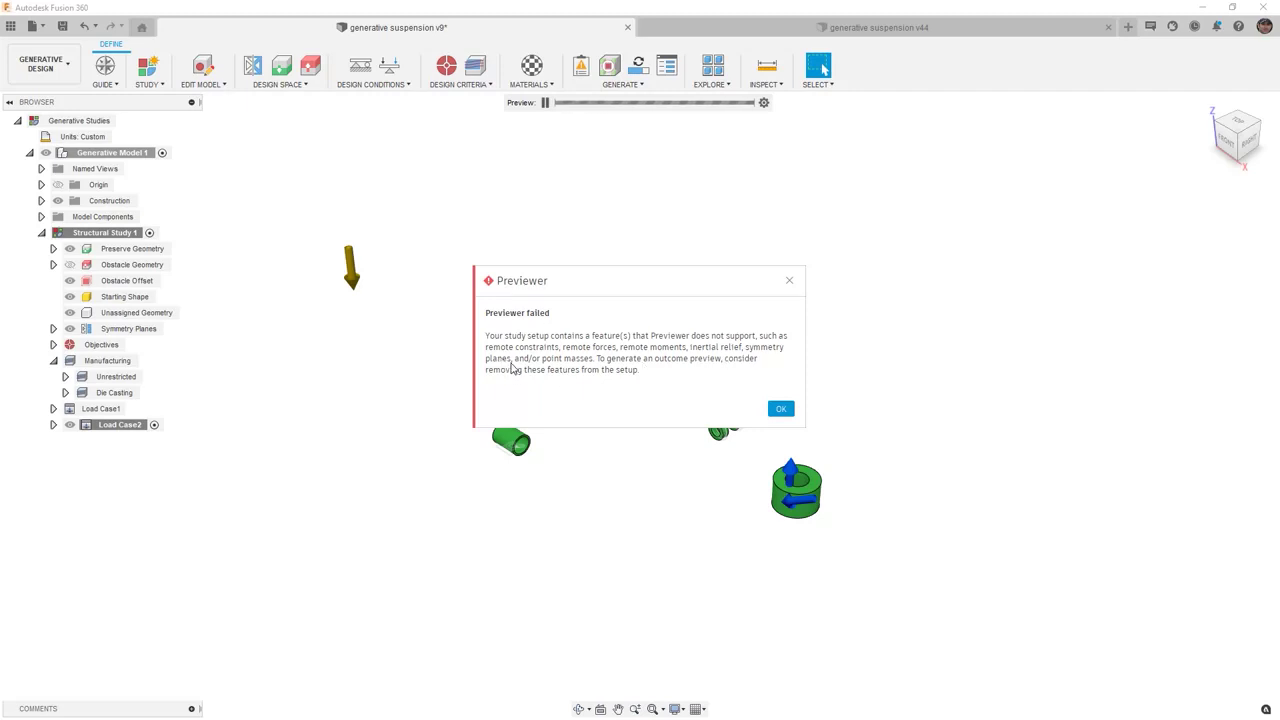
left_click(781, 409)
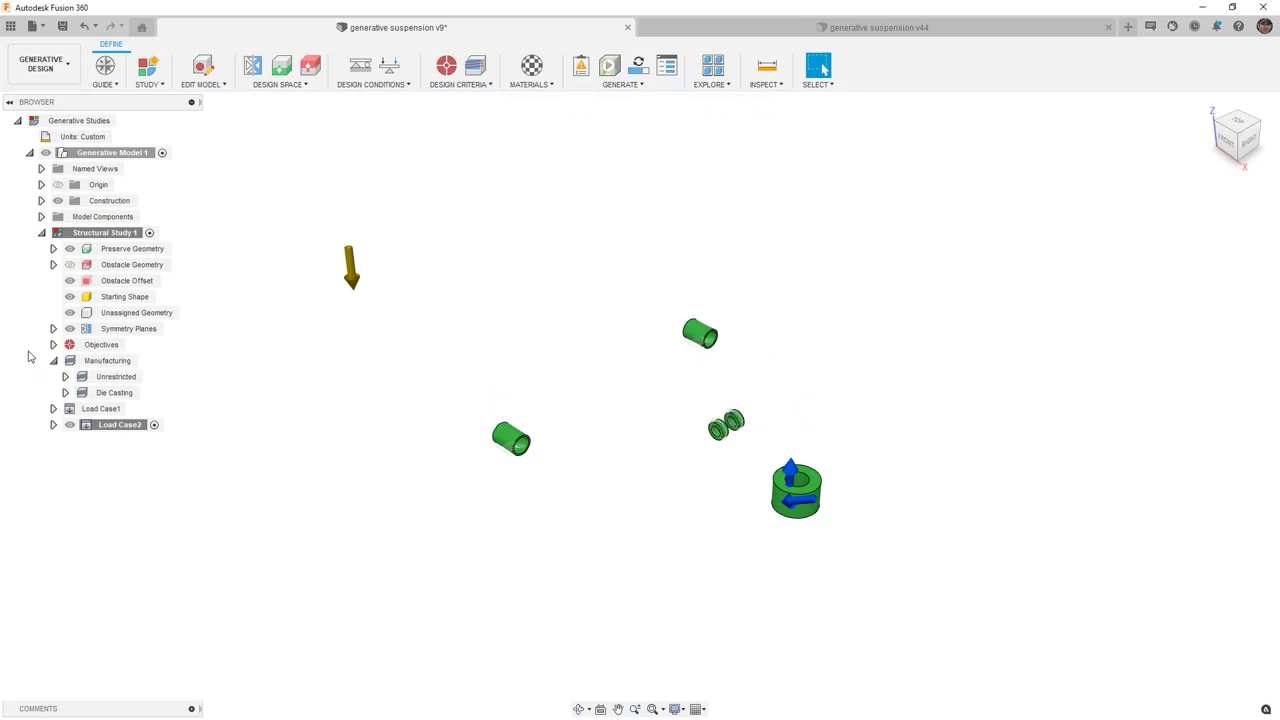
Edit the structural study's symmetry planes and clear the assigned plane selection
left_click(53, 329)
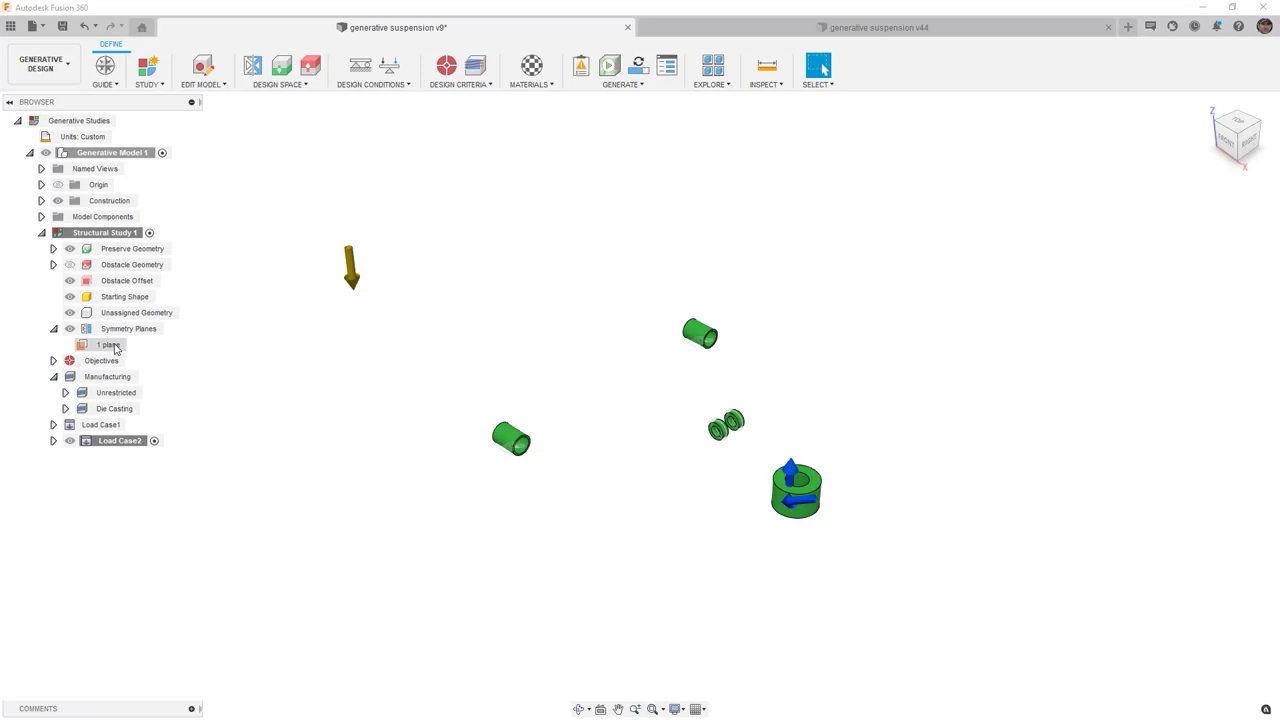
left_click(166, 330)
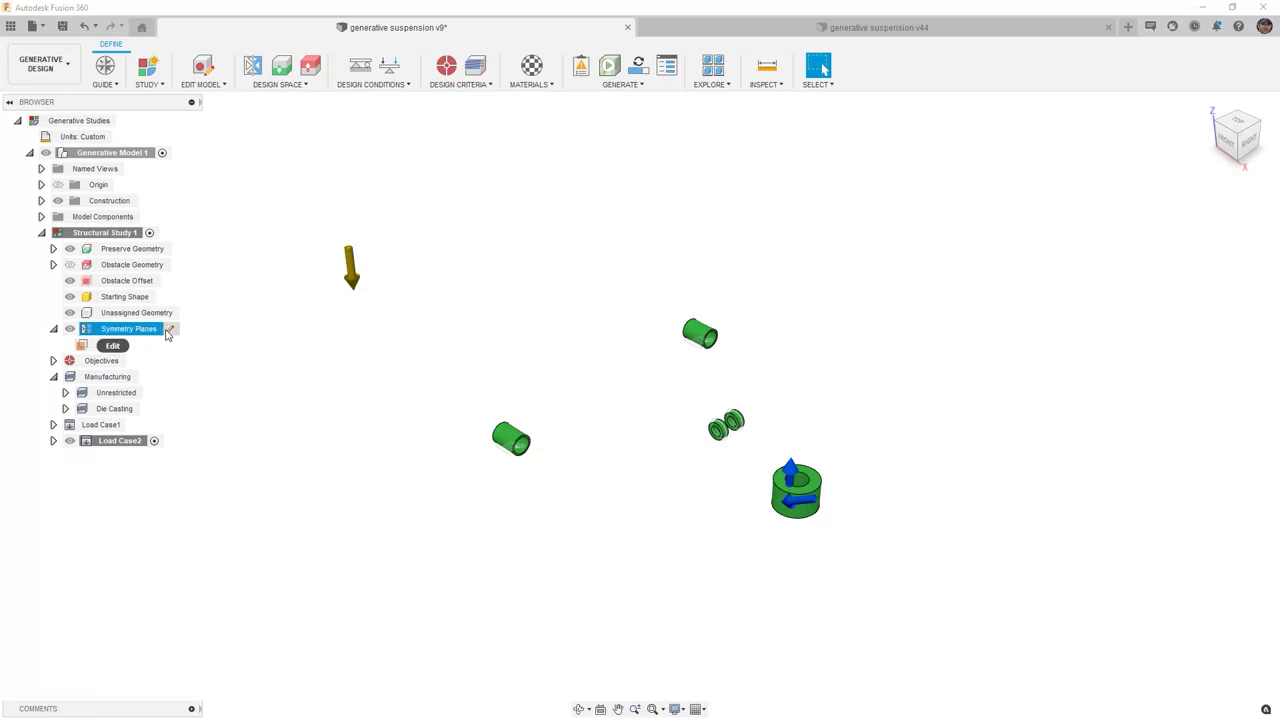
left_click(181, 329)
left_click(1214, 205)
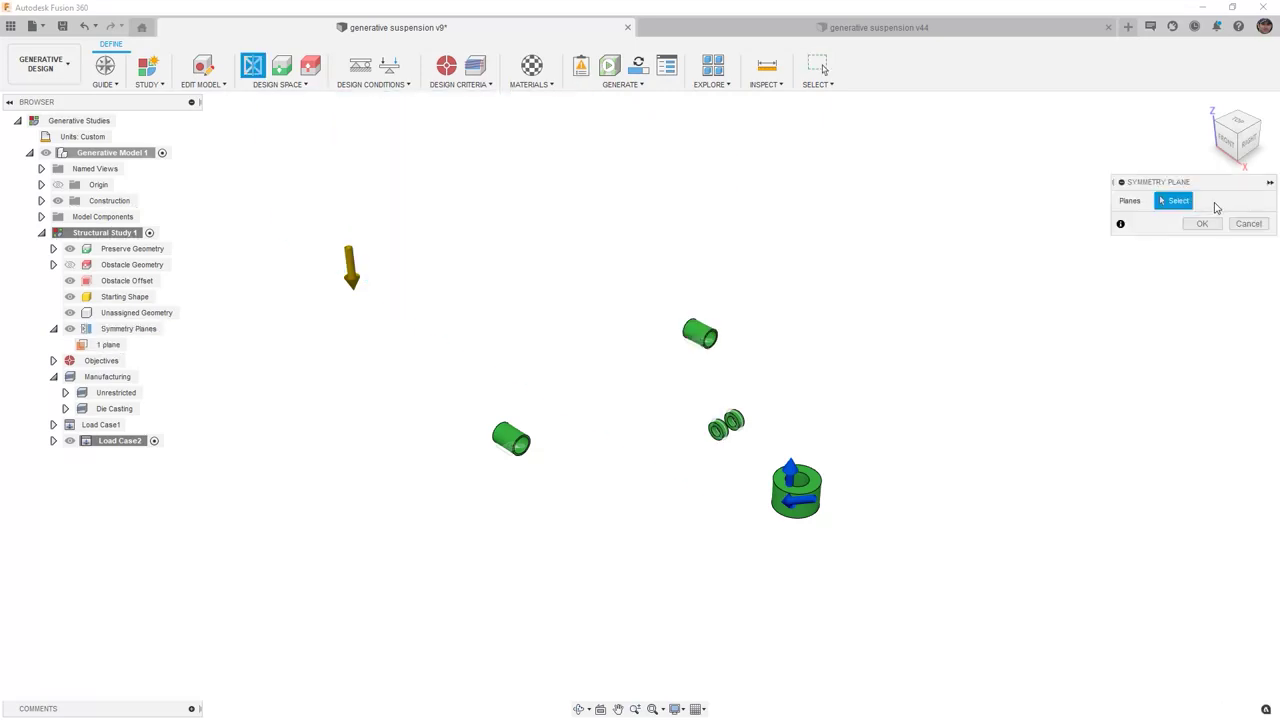
left_click(1208, 225)
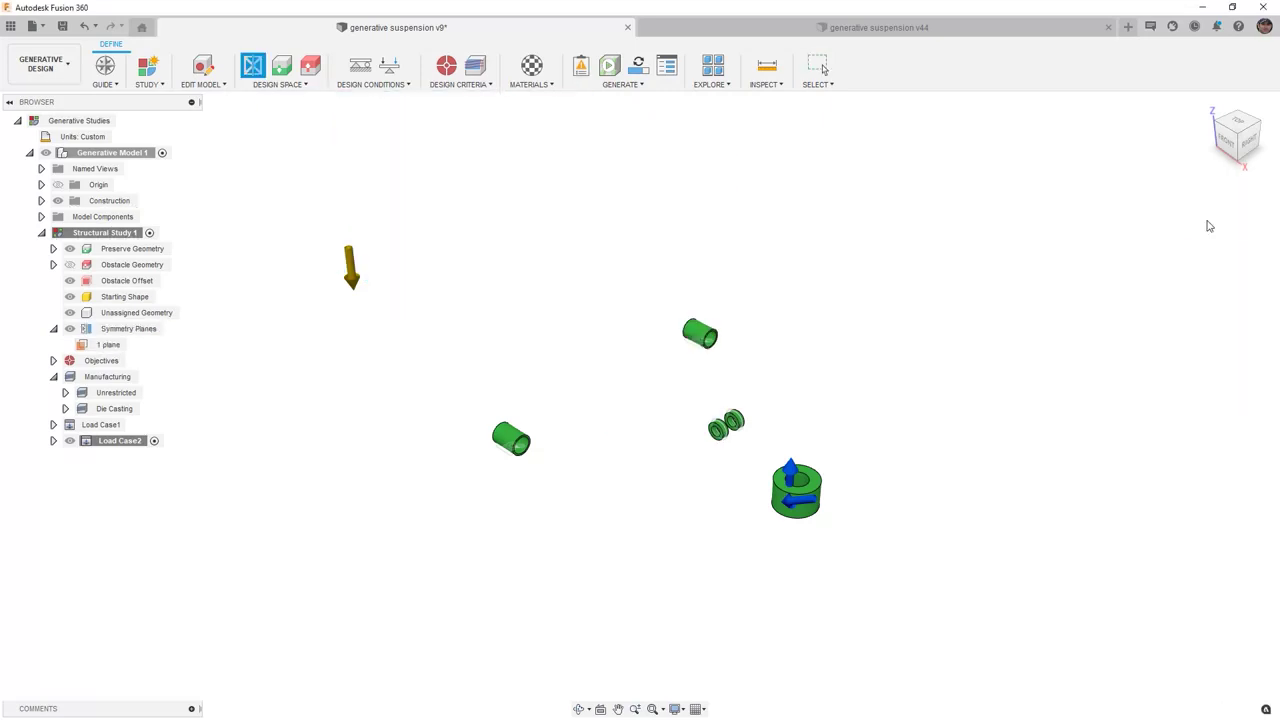
Generate an outcome preview with the detail level set to High, and end the preview
left_click(610, 68)
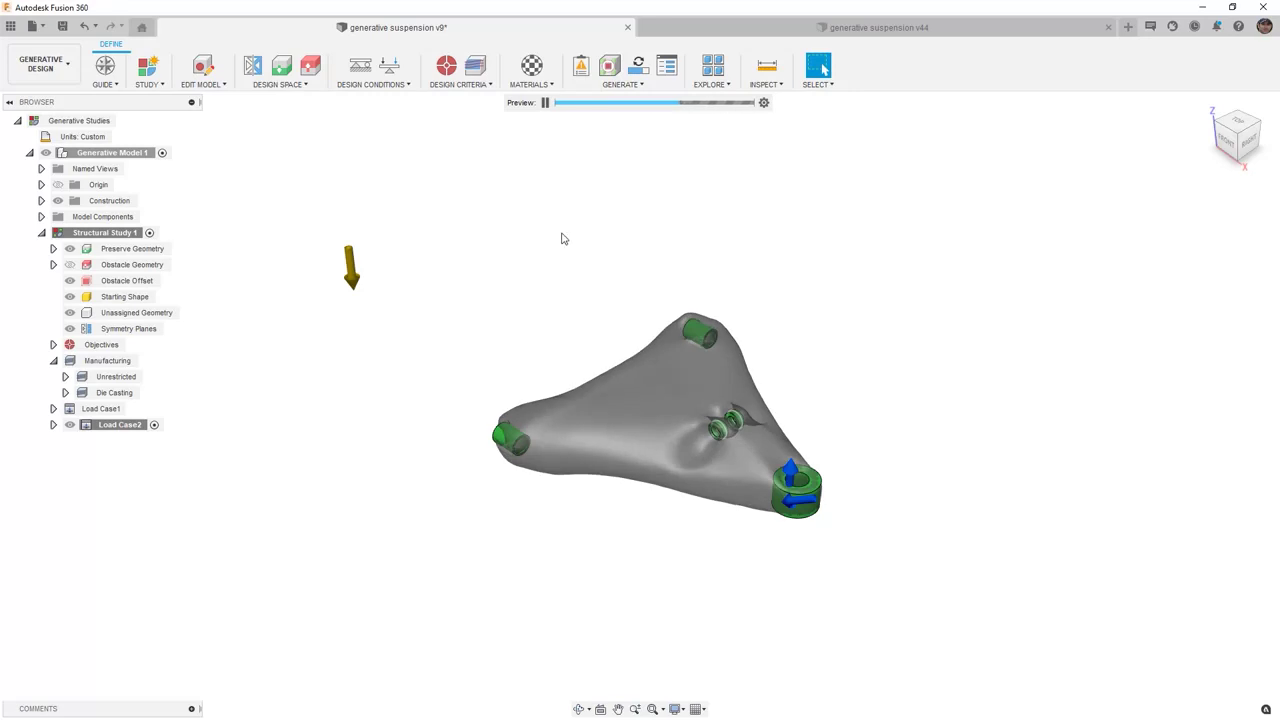
left_click(764, 104)
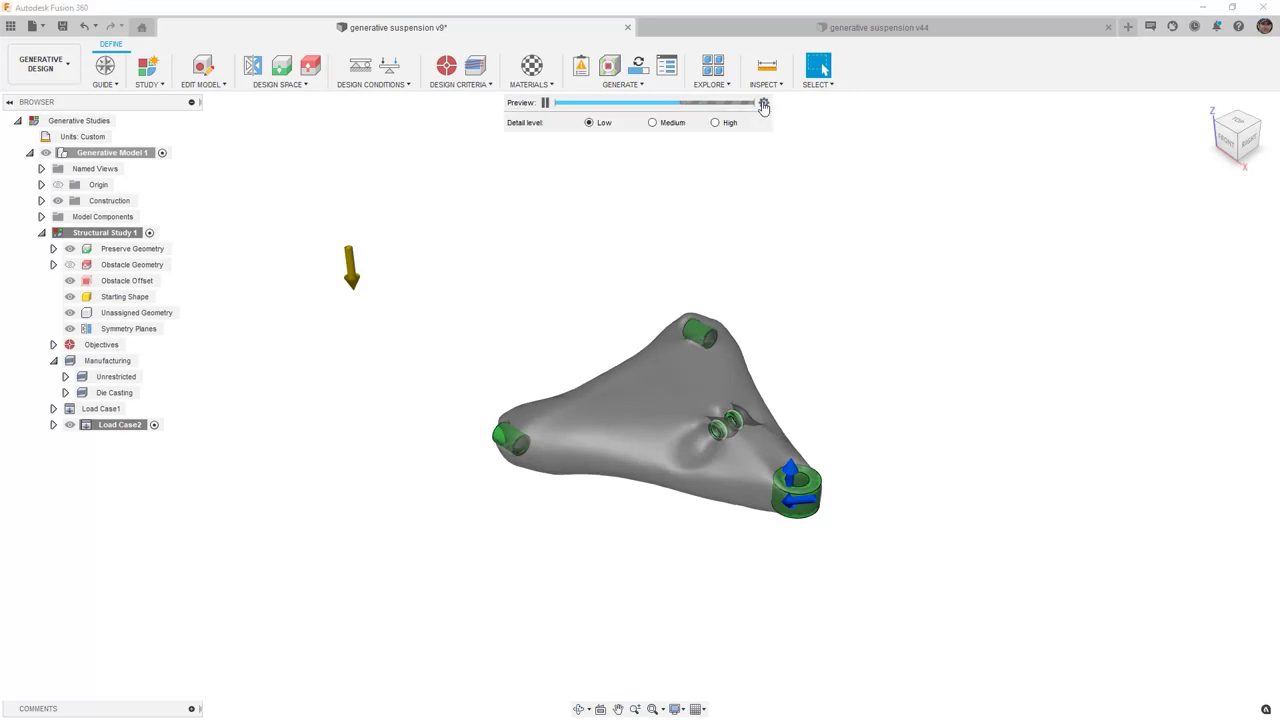
left_click(716, 123)
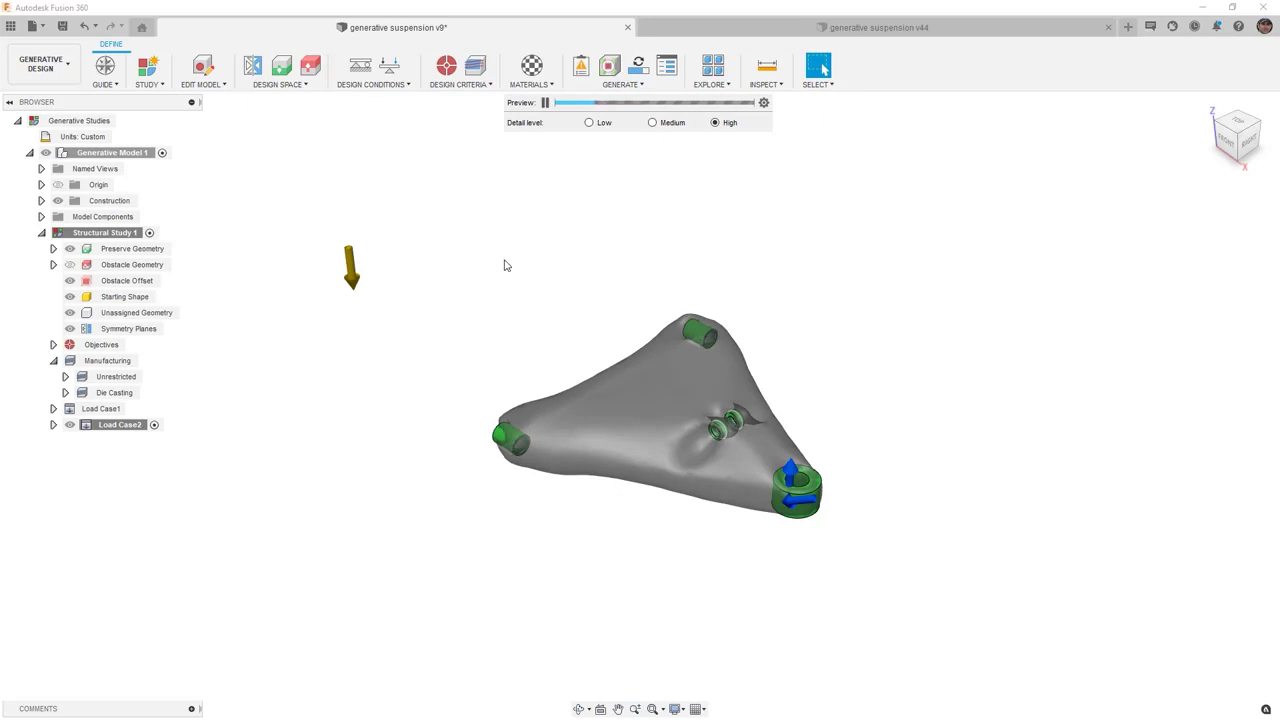
left_click(544, 102)
left_click(609, 65)
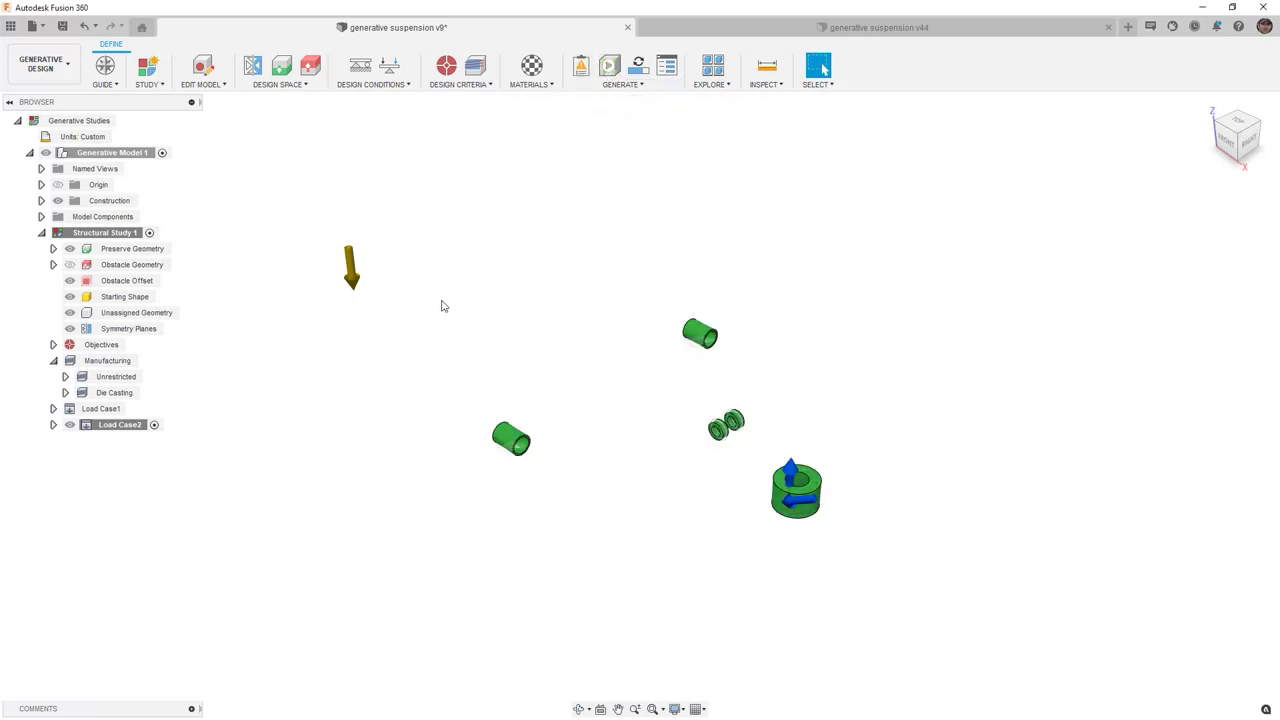
Assign the Mid construction plane as the study's symmetry plane
left_click(256, 70)
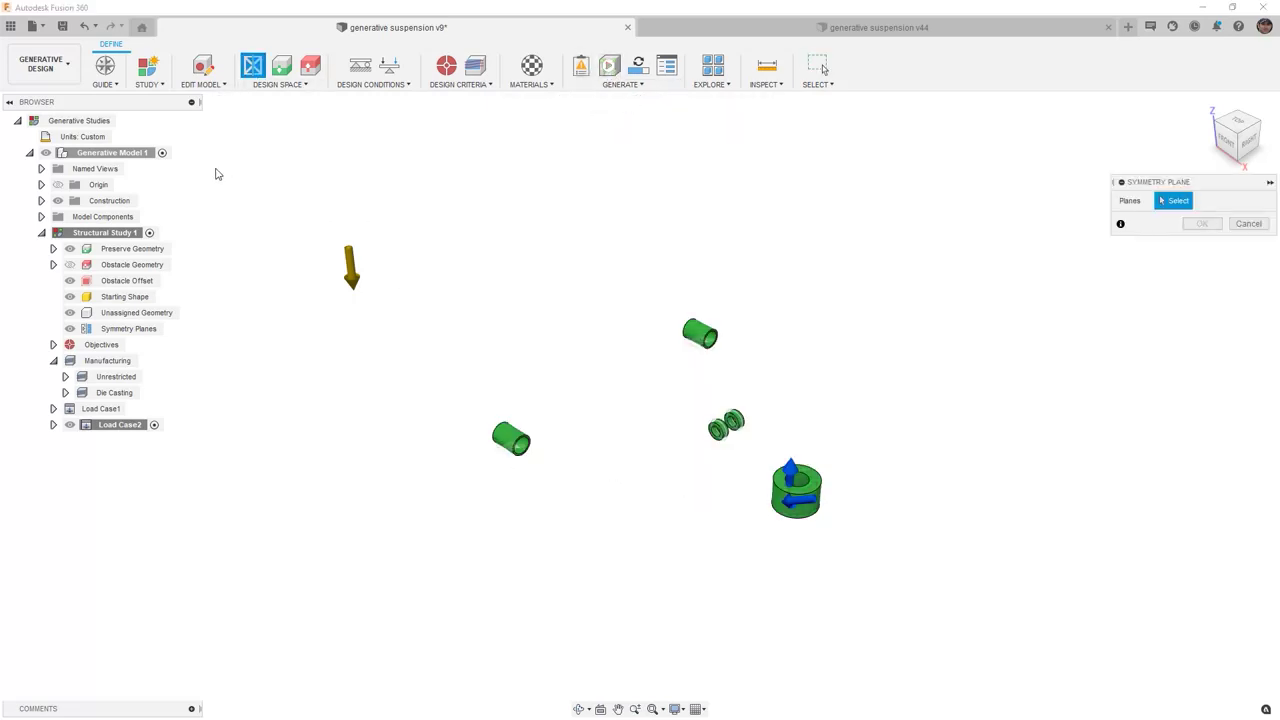
left_click(41, 200)
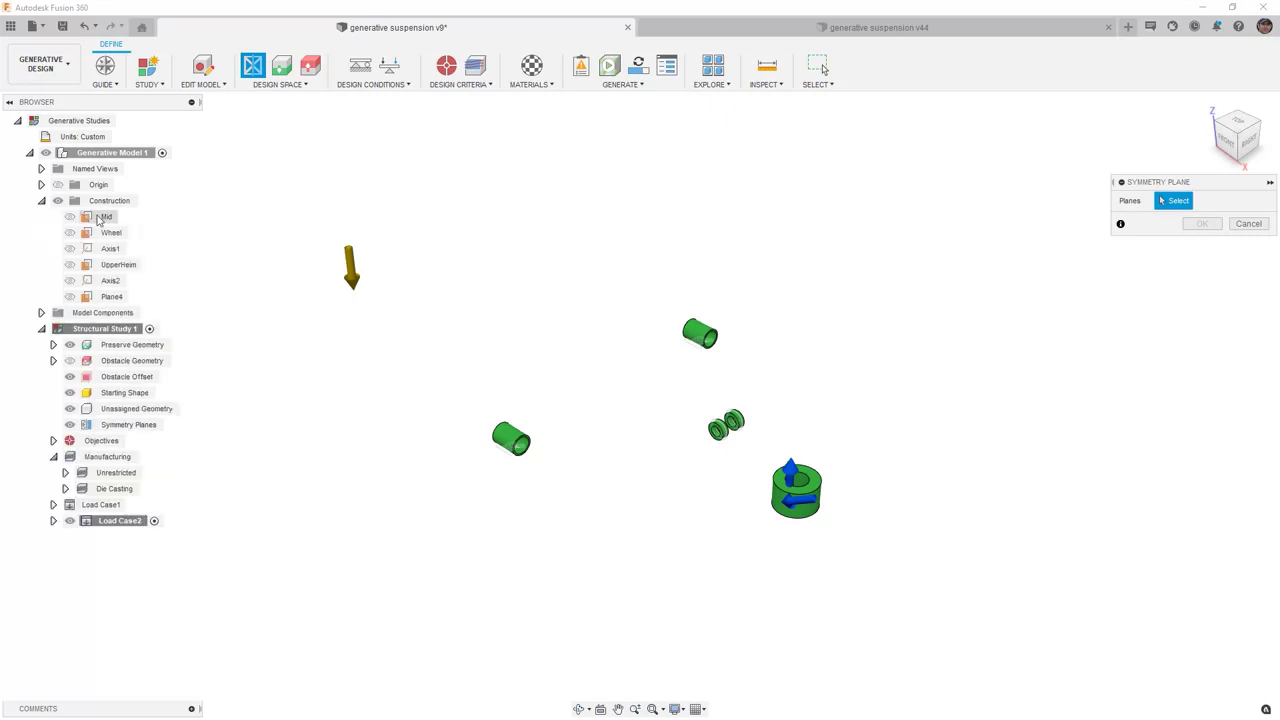
left_click(100, 217)
left_click(1198, 224)
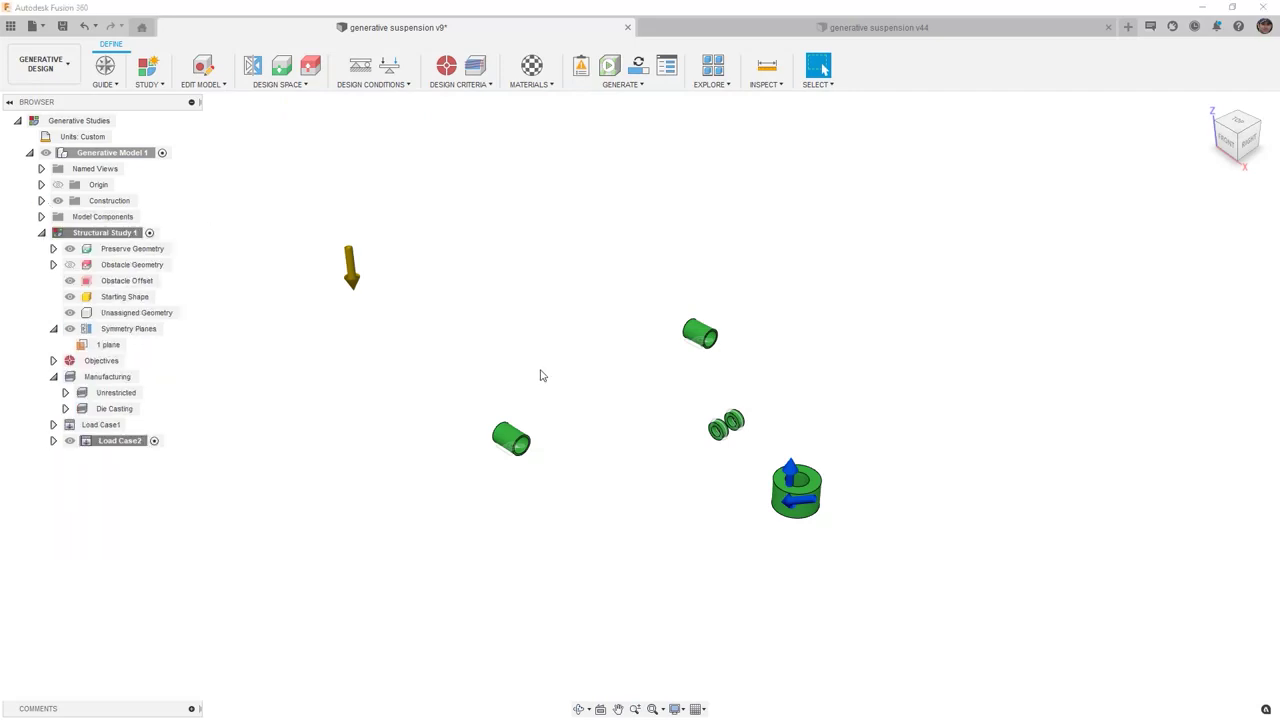
Review the study in the Generate dialog without generating it, and switch to the generative suspension v44 document
left_click(638, 66)
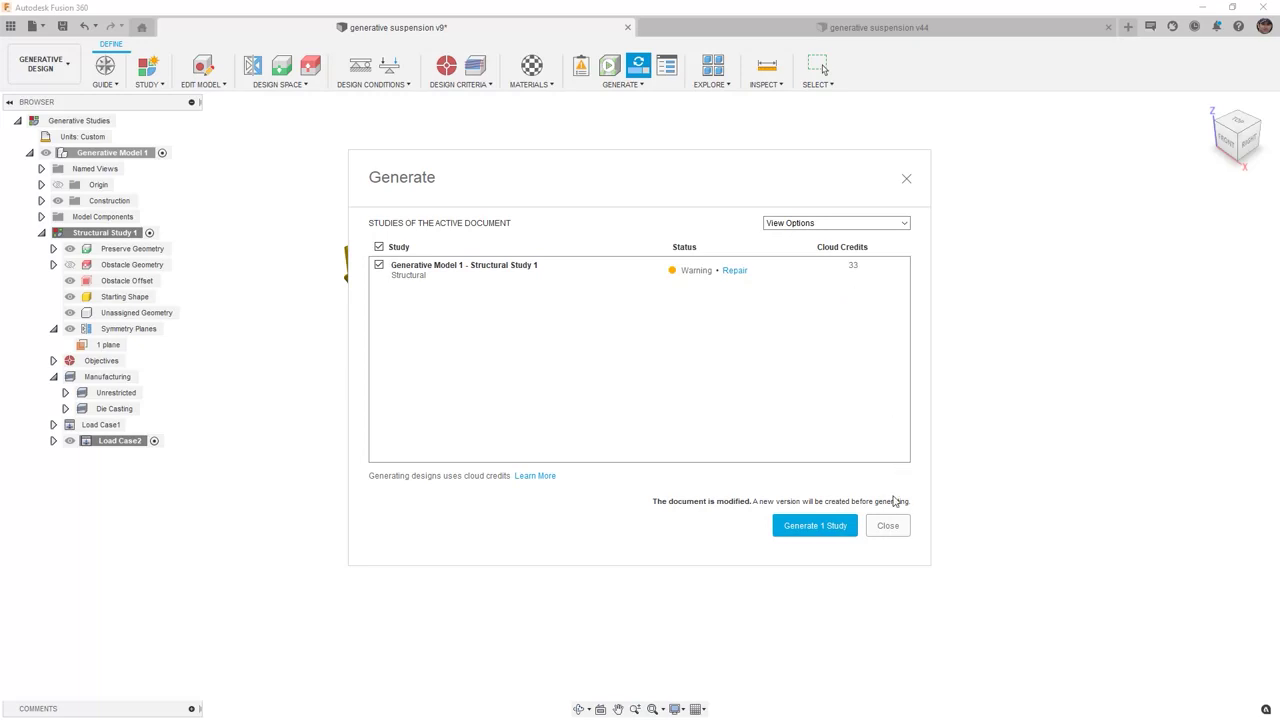
left_click(888, 528)
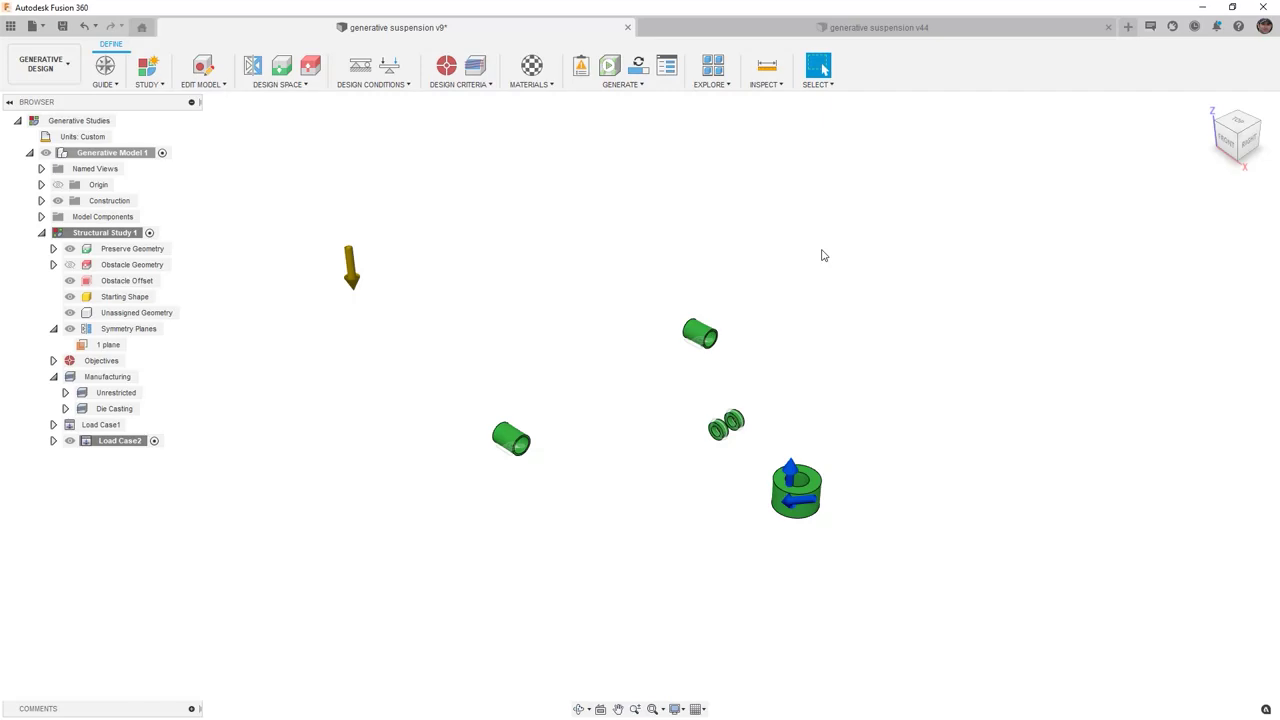
left_click(914, 30)
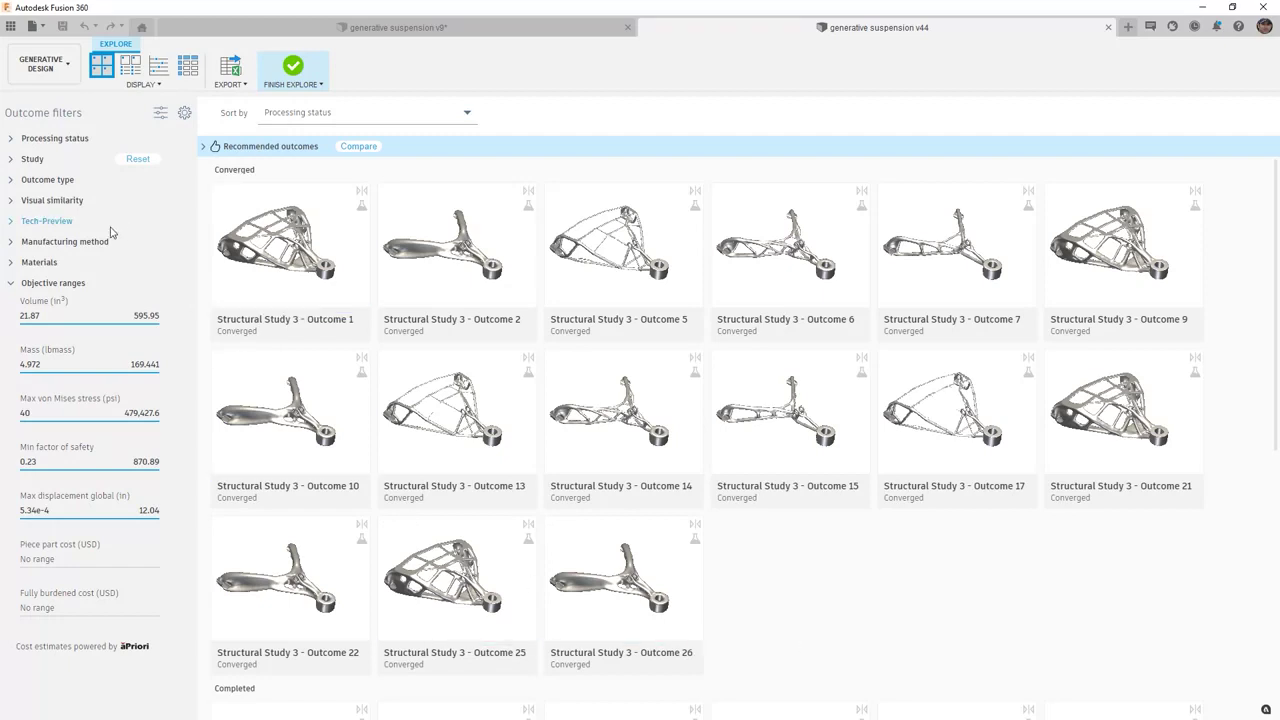
Isolate visual similarity Group 1 and reset that filter, and check which studies the Study filter includes
left_click(13, 202)
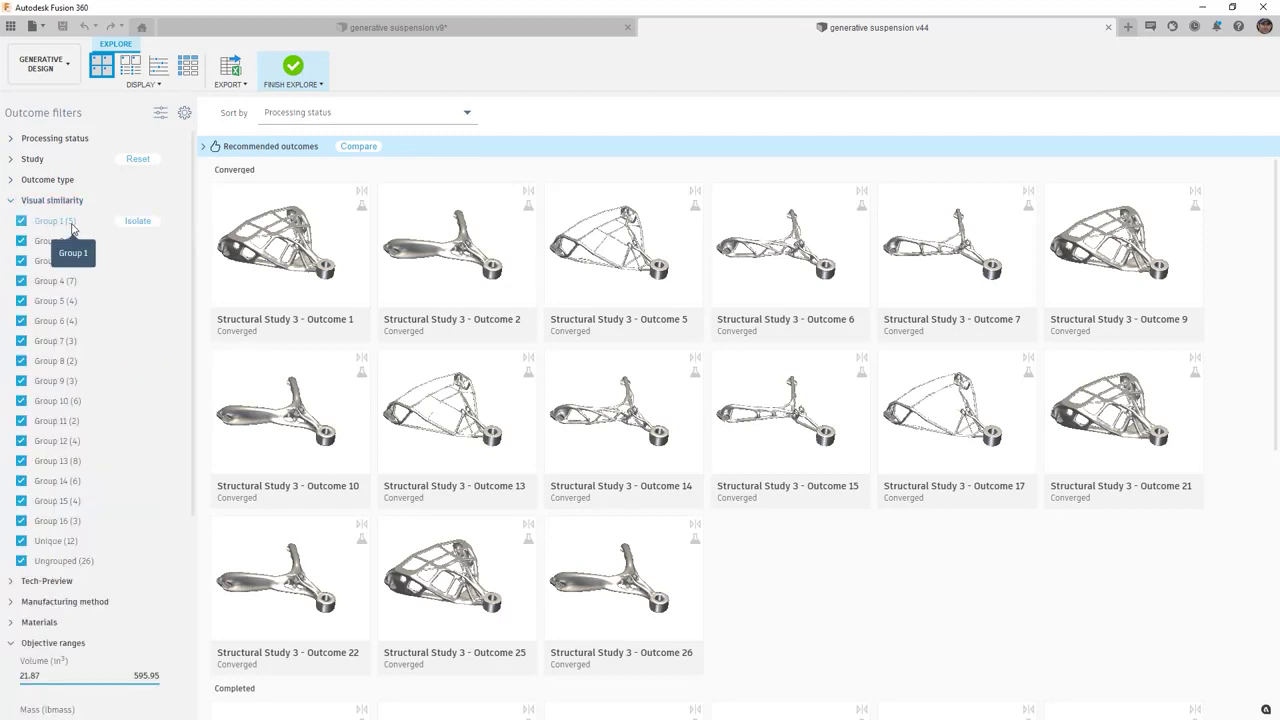
left_click(139, 221)
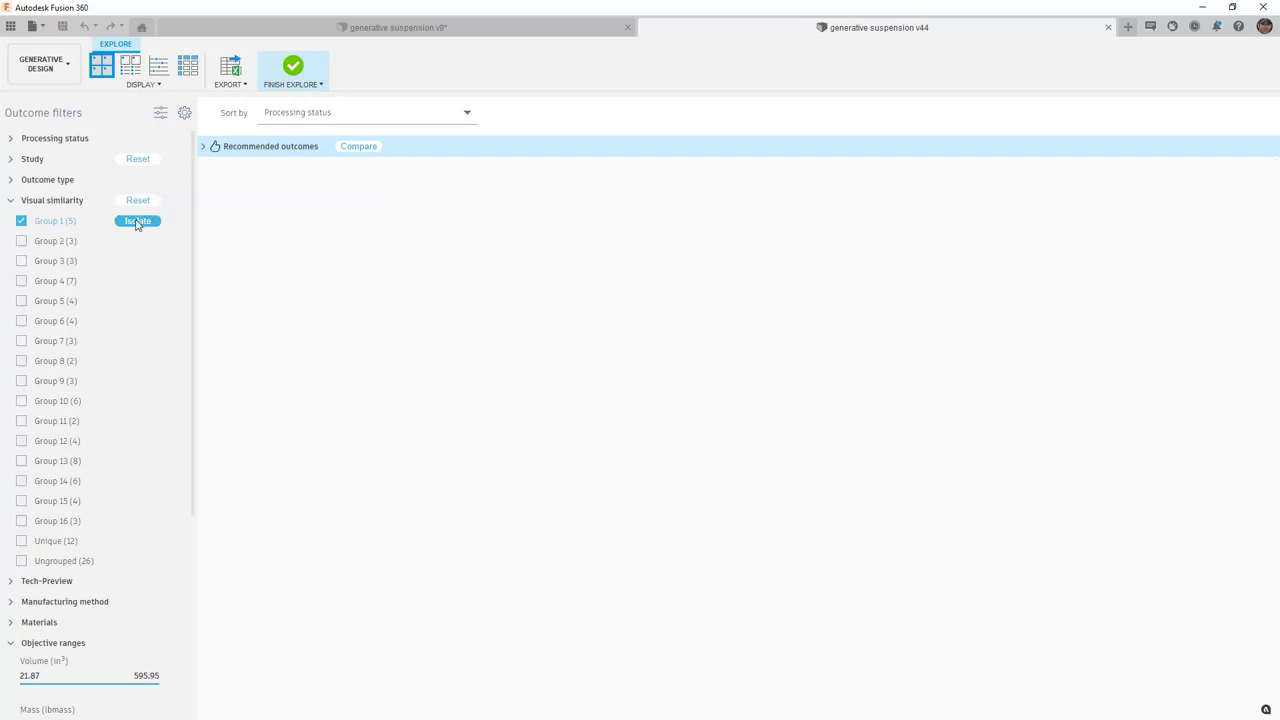
left_click(138, 200)
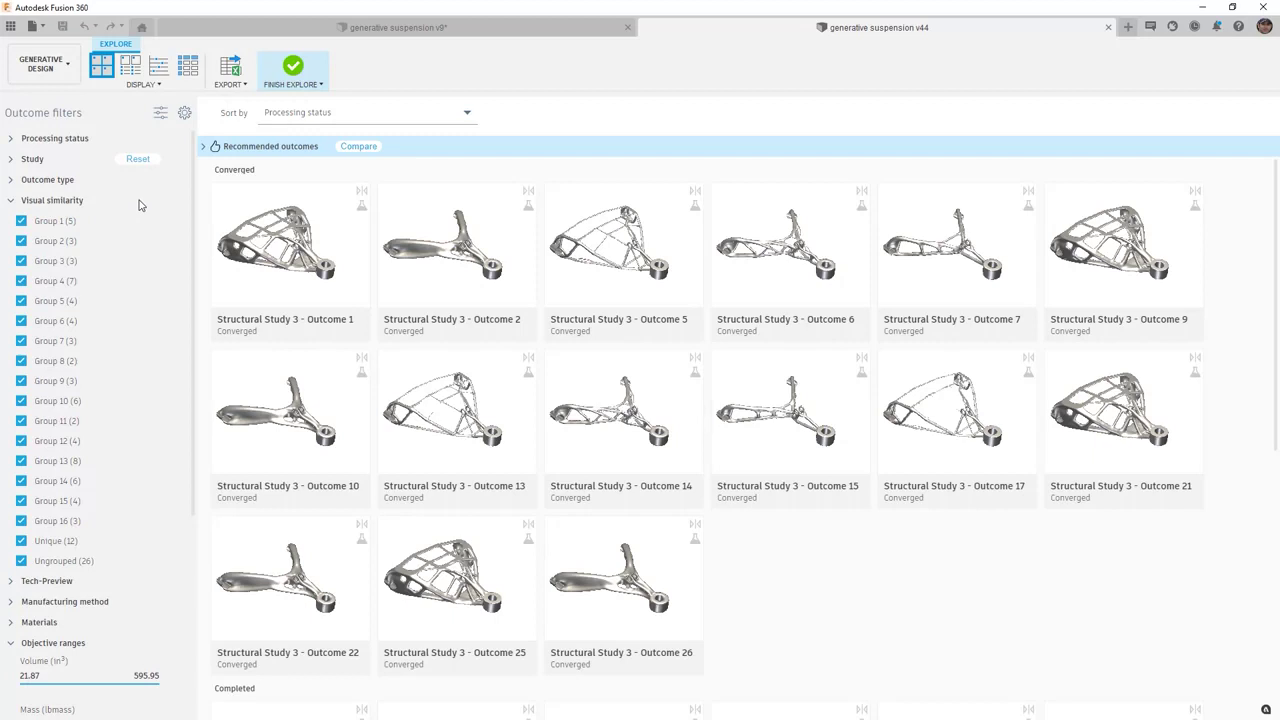
left_click(12, 200)
left_click(11, 159)
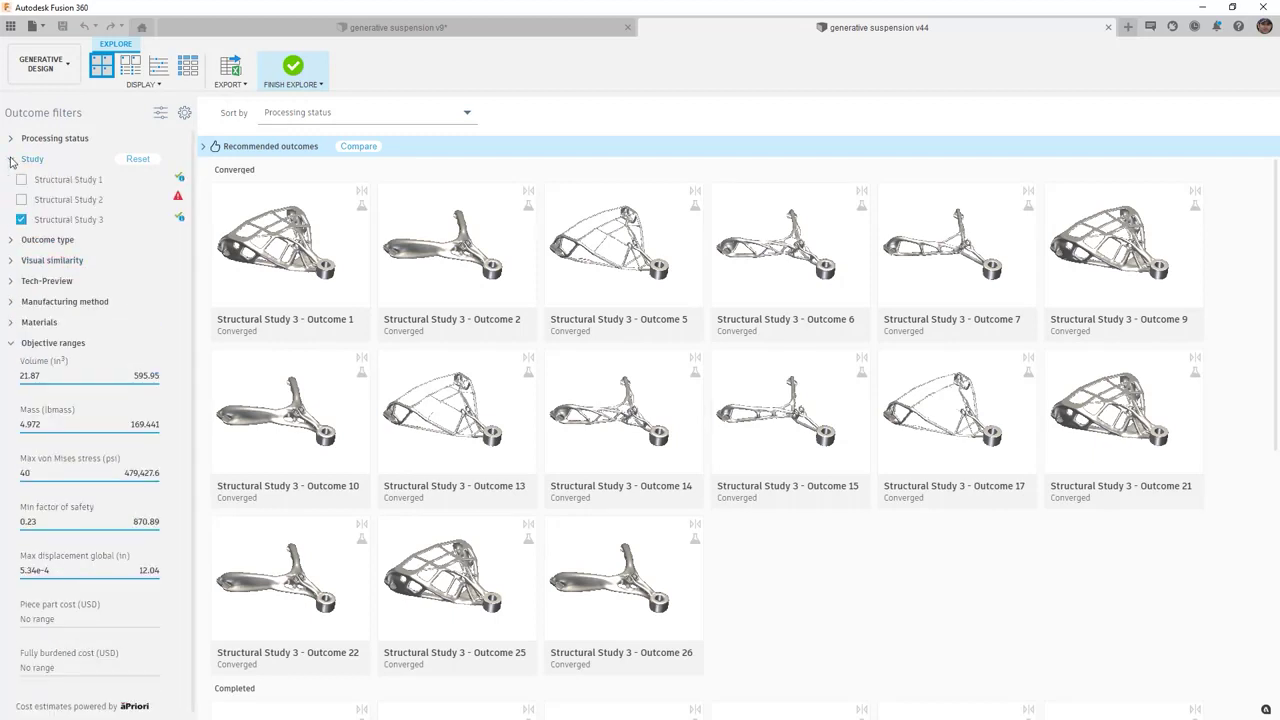
left_click(12, 159)
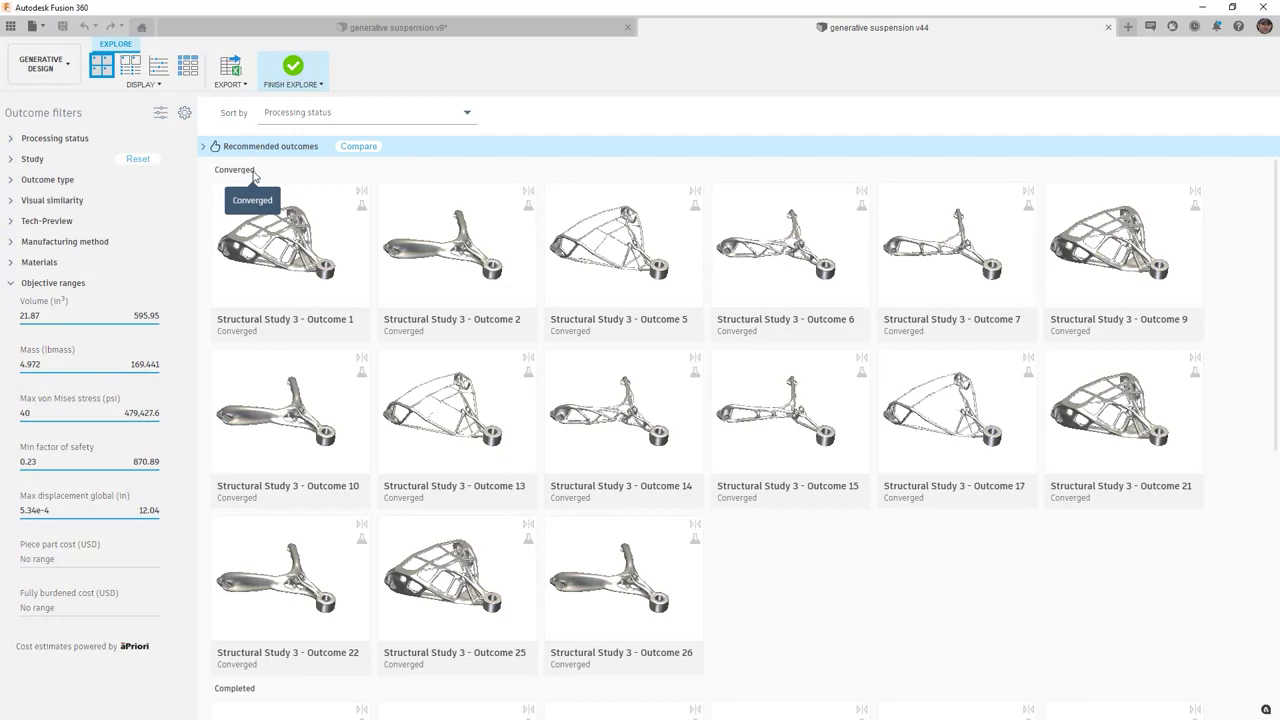
Browse the outcomes by processing status, and show them with their properties to review materials, mass and safety factors
scroll(288, 450, "down", 5)
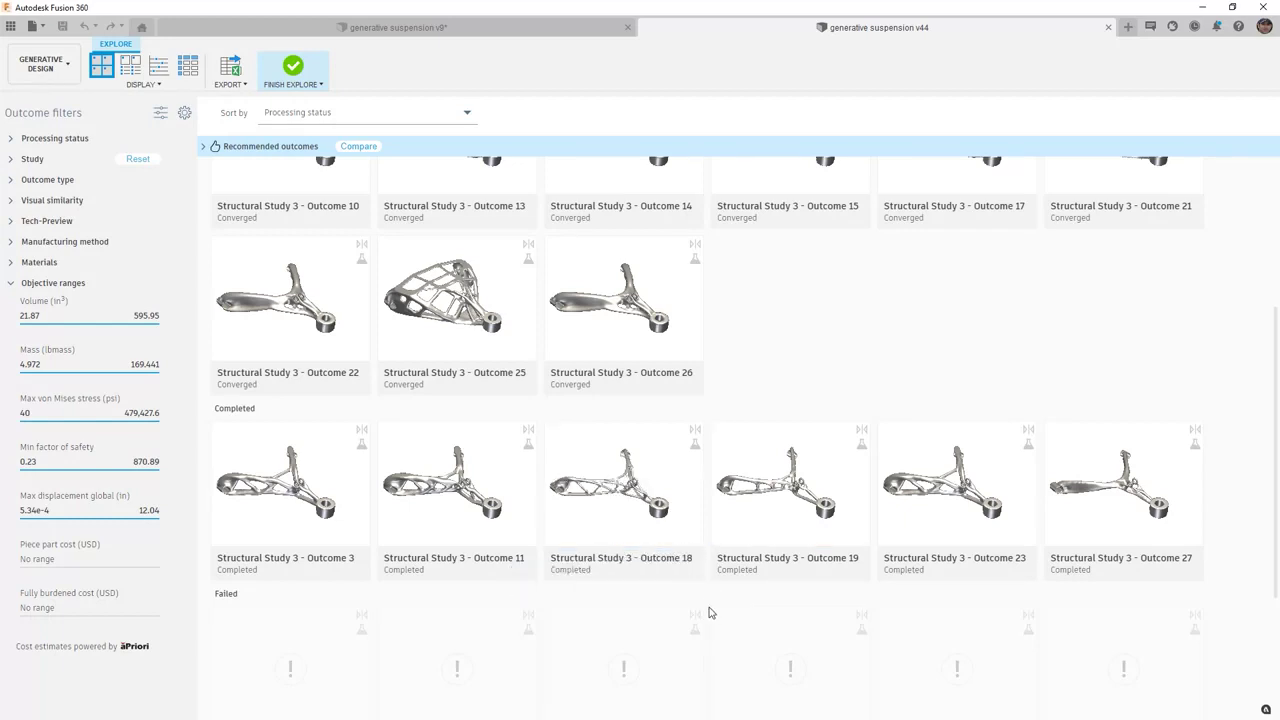
scroll(709, 605, "down", 4)
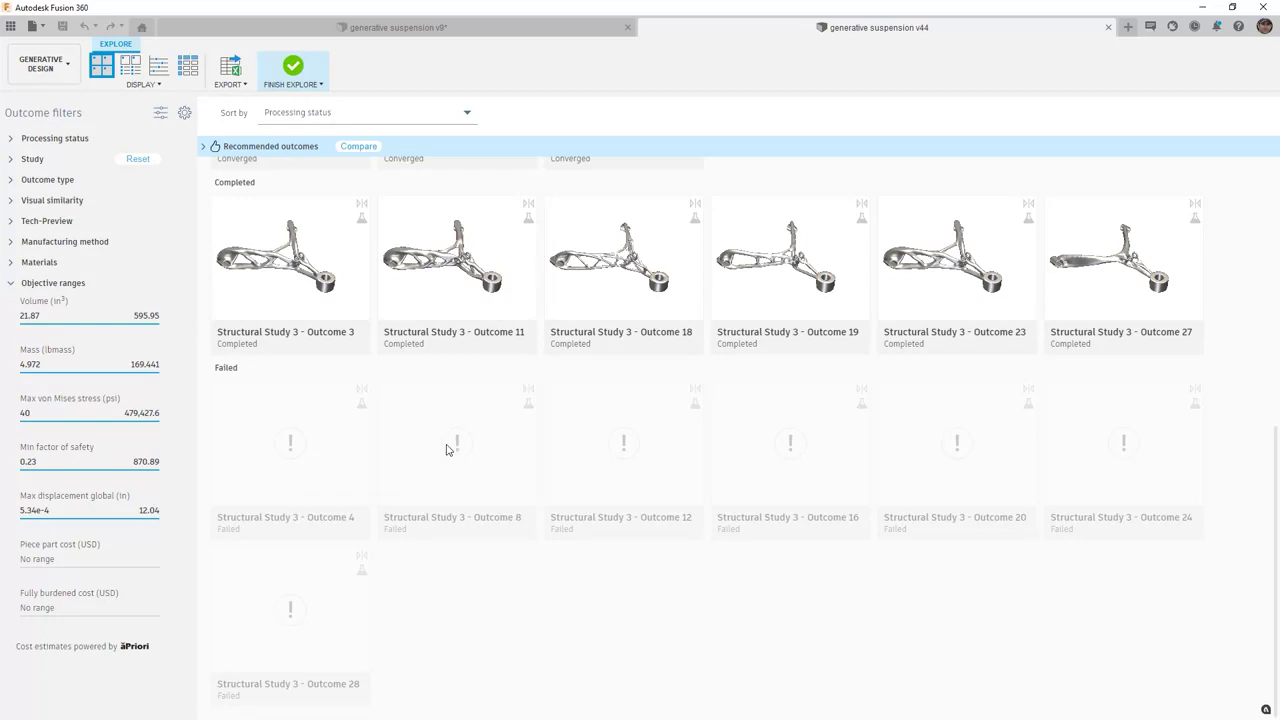
left_click(130, 66)
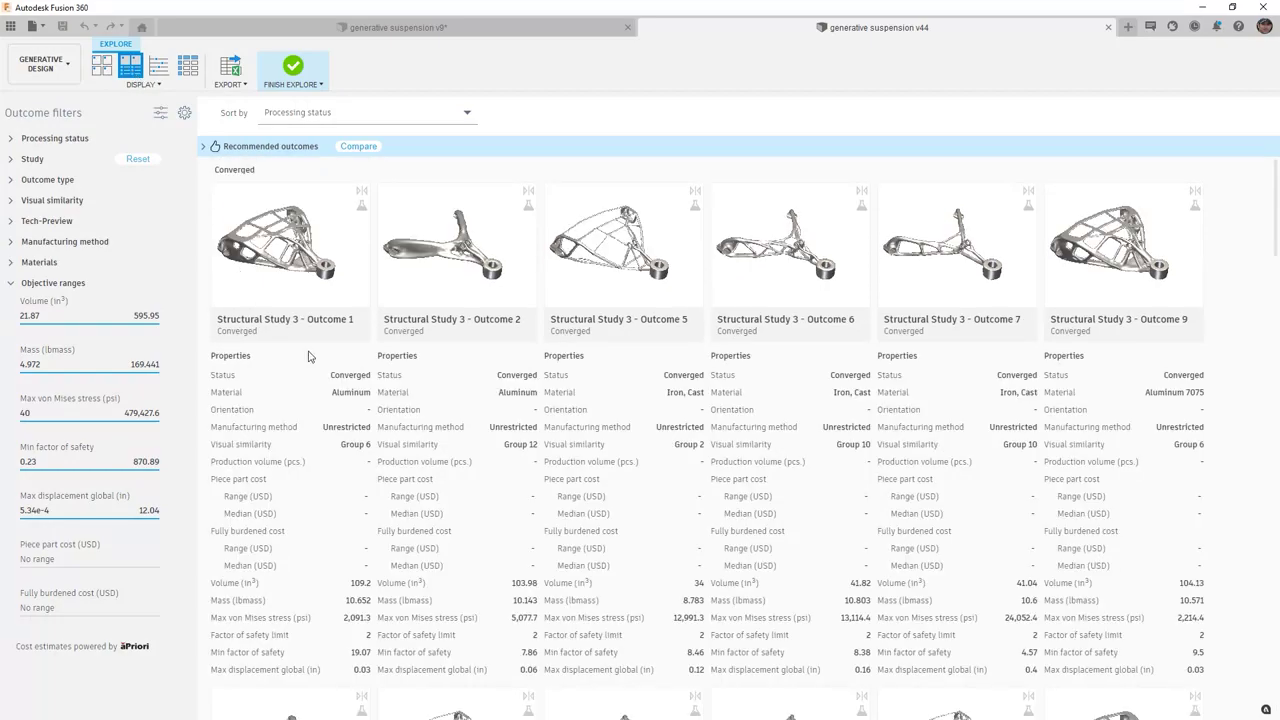
scroll(311, 355, "down", 20)
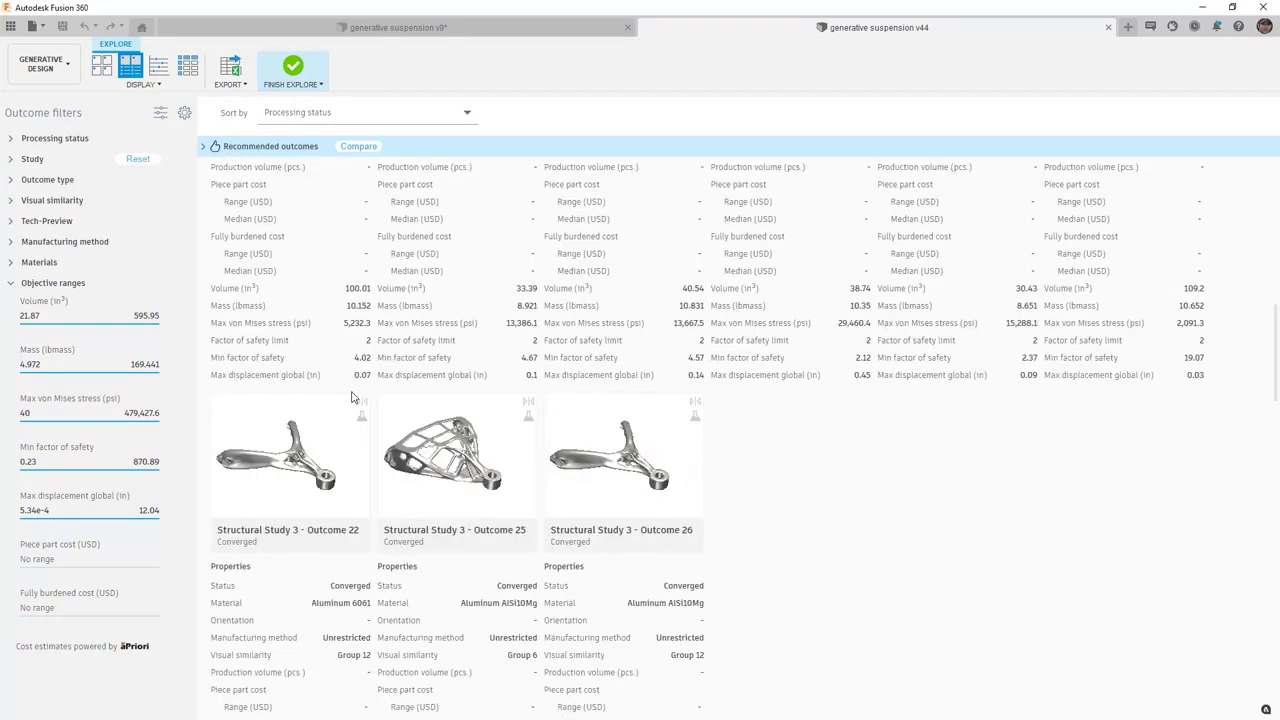
scroll(353, 397, "down", 5)
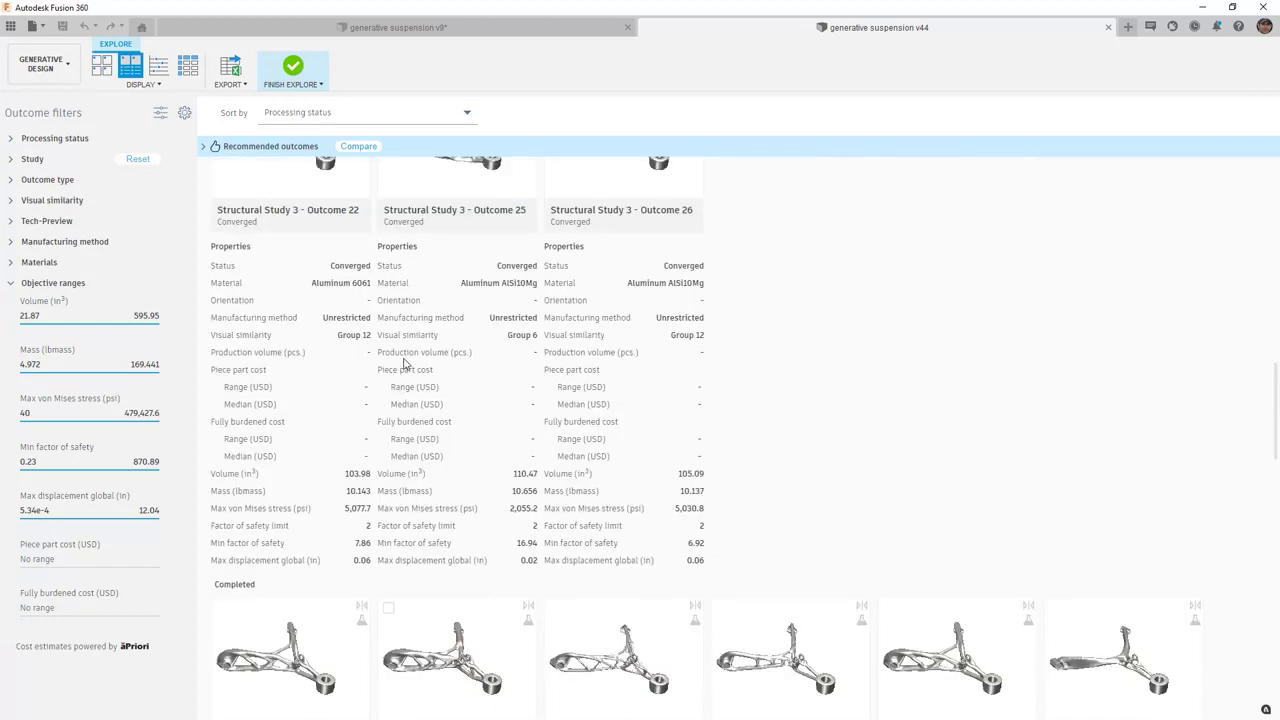
scroll(409, 373, "up", 1)
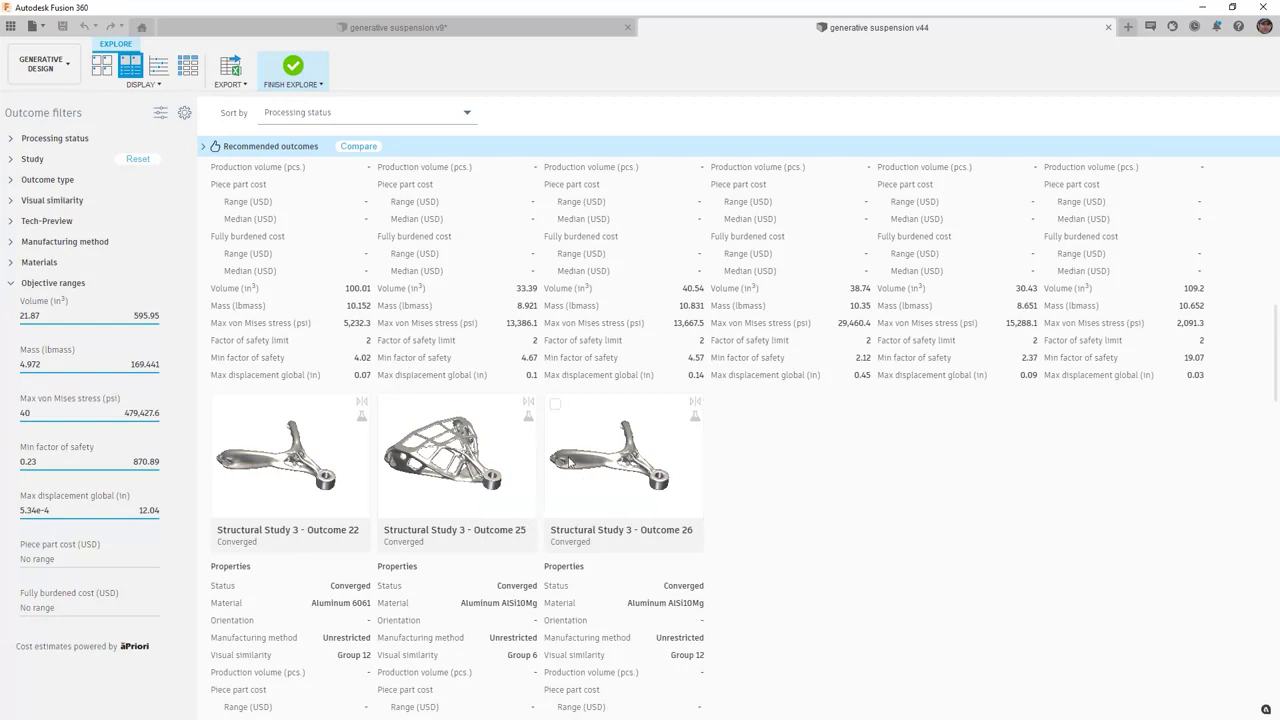
Select Structural Study 3 Outcomes 26, 25, 21 and 7, and open them side by side for comparison
mouse_move(529, 422)
left_click(555, 405)
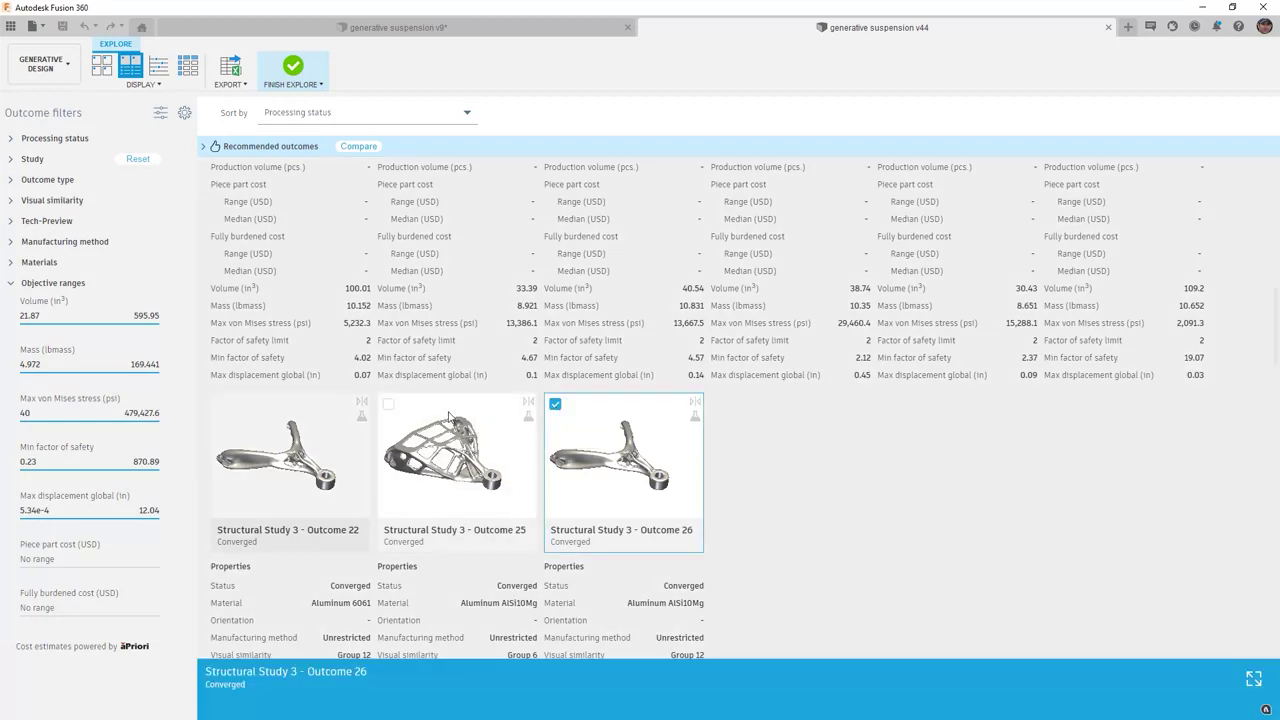
left_click(390, 410)
scroll(428, 440, "up", 3)
scroll(428, 440, "up", 2)
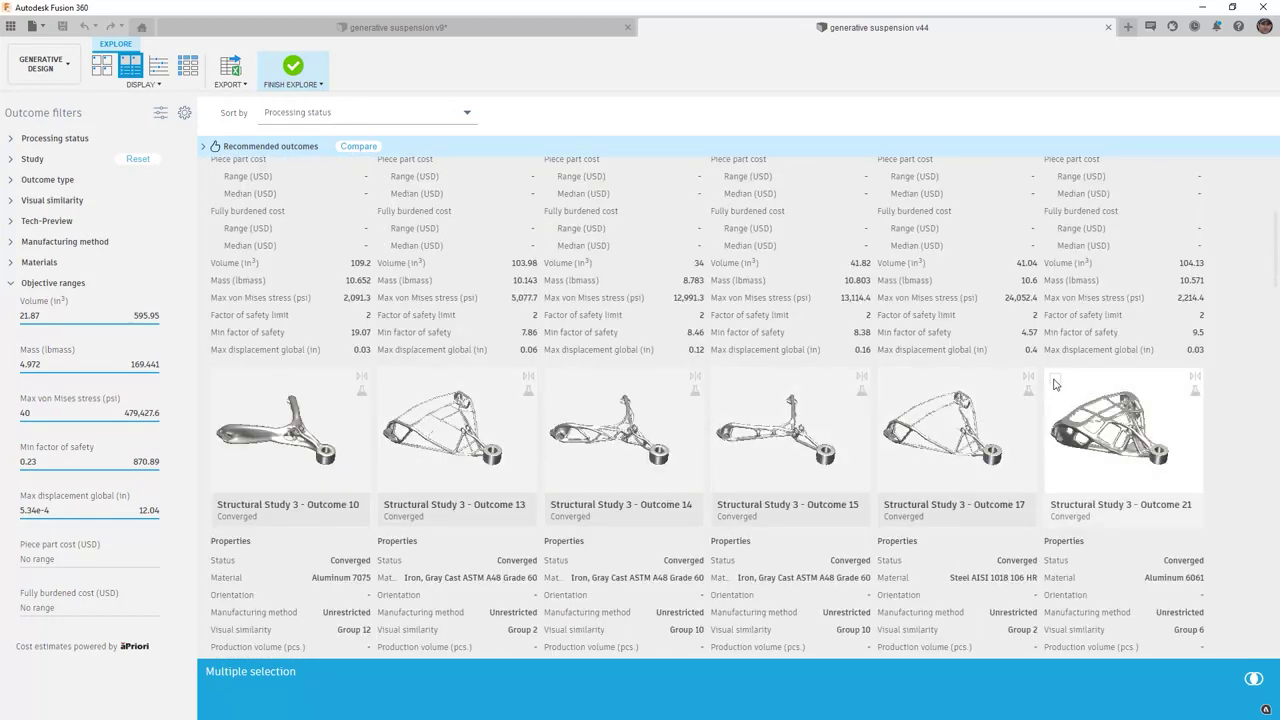
left_click(1055, 379)
scroll(865, 428, "up", 4)
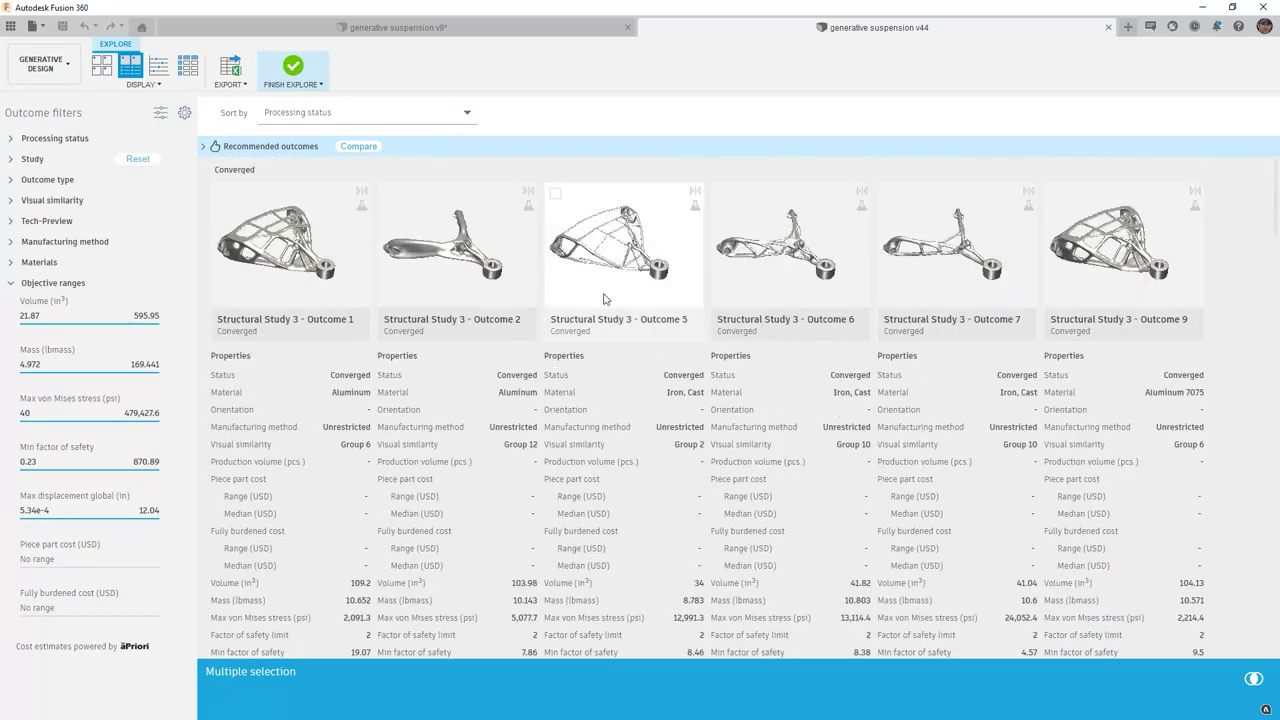
left_click(888, 195)
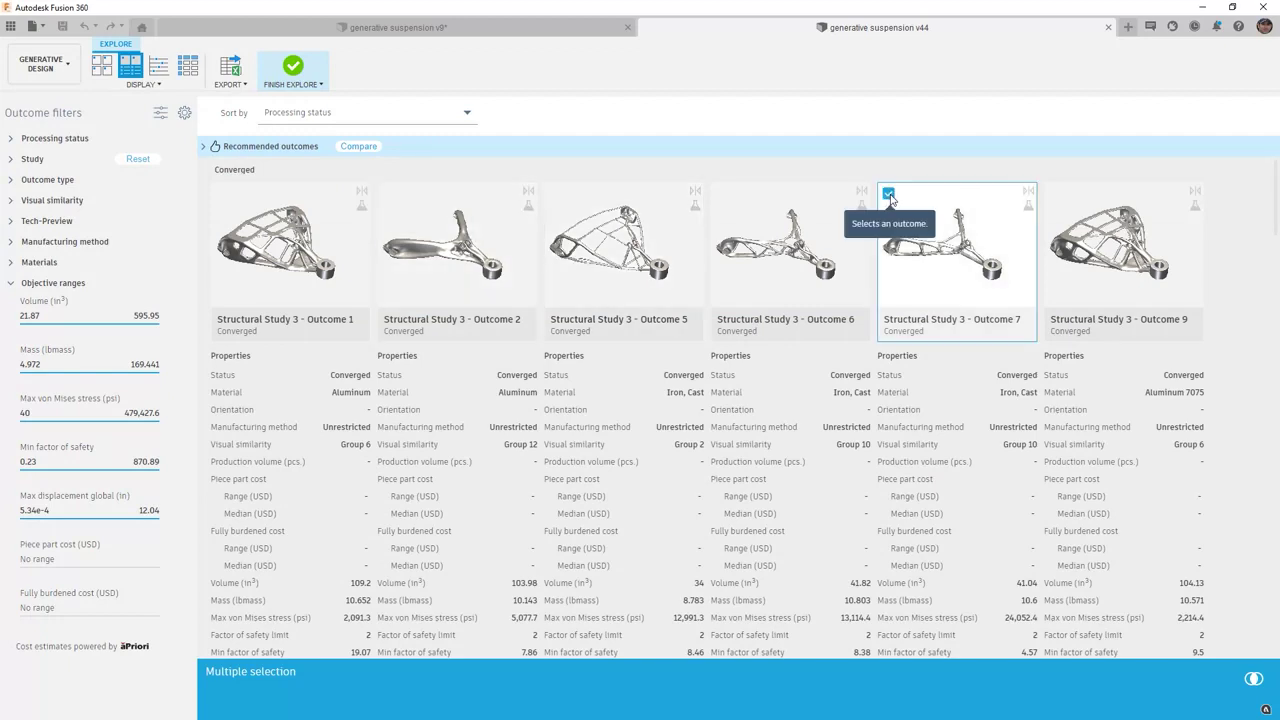
left_click(1253, 679)
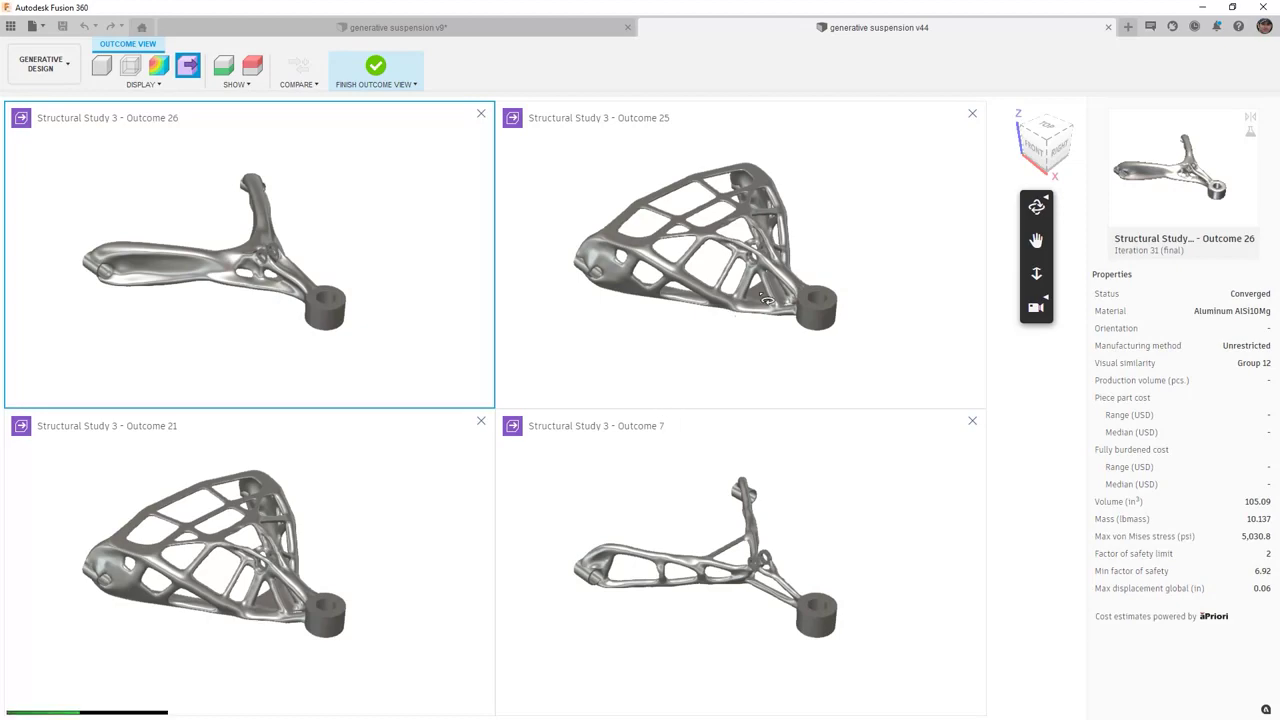
Remove Outcome 21 and Outcome 25 from the comparison so only Outcomes 26 and 7 remain
left_click(672, 302)
mouse_move(672, 302)
left_mouse_down()
mouse_move(583, 297)
mouse_move(717, 334)
mouse_move(657, 293)
left_mouse_up()
mouse_move(268, 334)
left_mouse_down()
mouse_move(466, 317)
mouse_move(400, 340)
mouse_move(286, 345)
mouse_move(294, 357)
left_mouse_up()
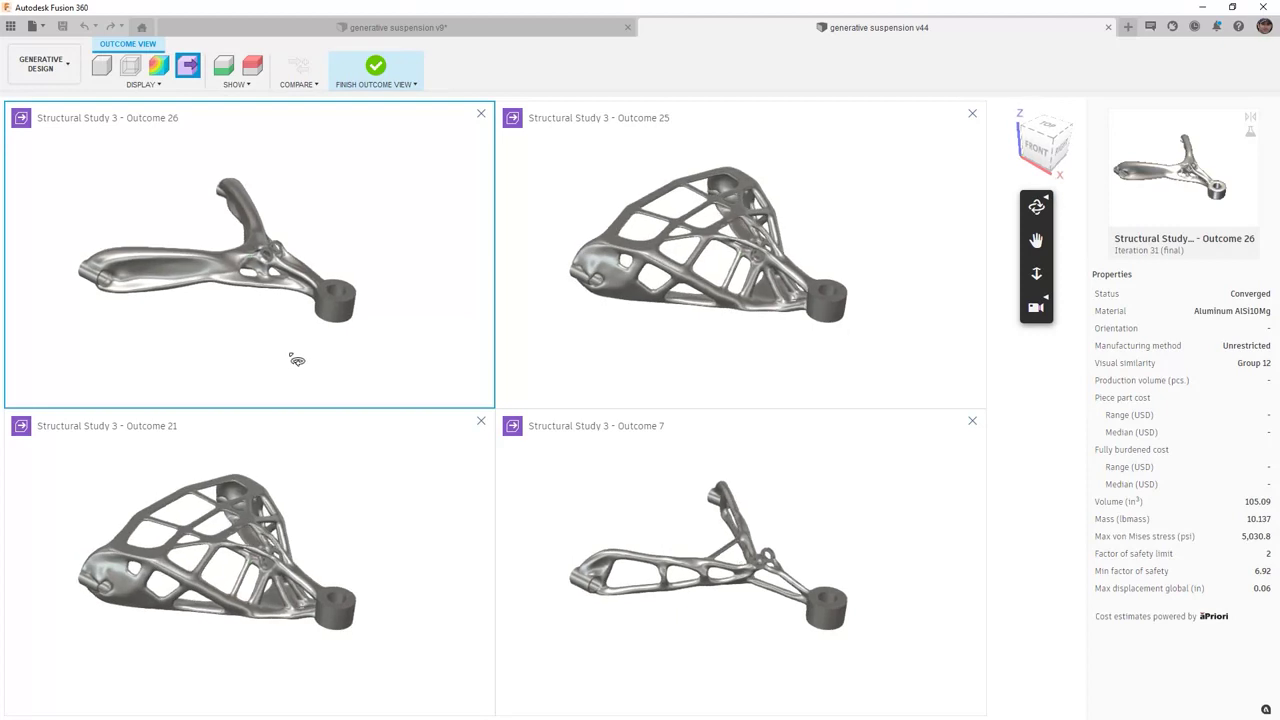
left_click(481, 420)
left_click(972, 113)
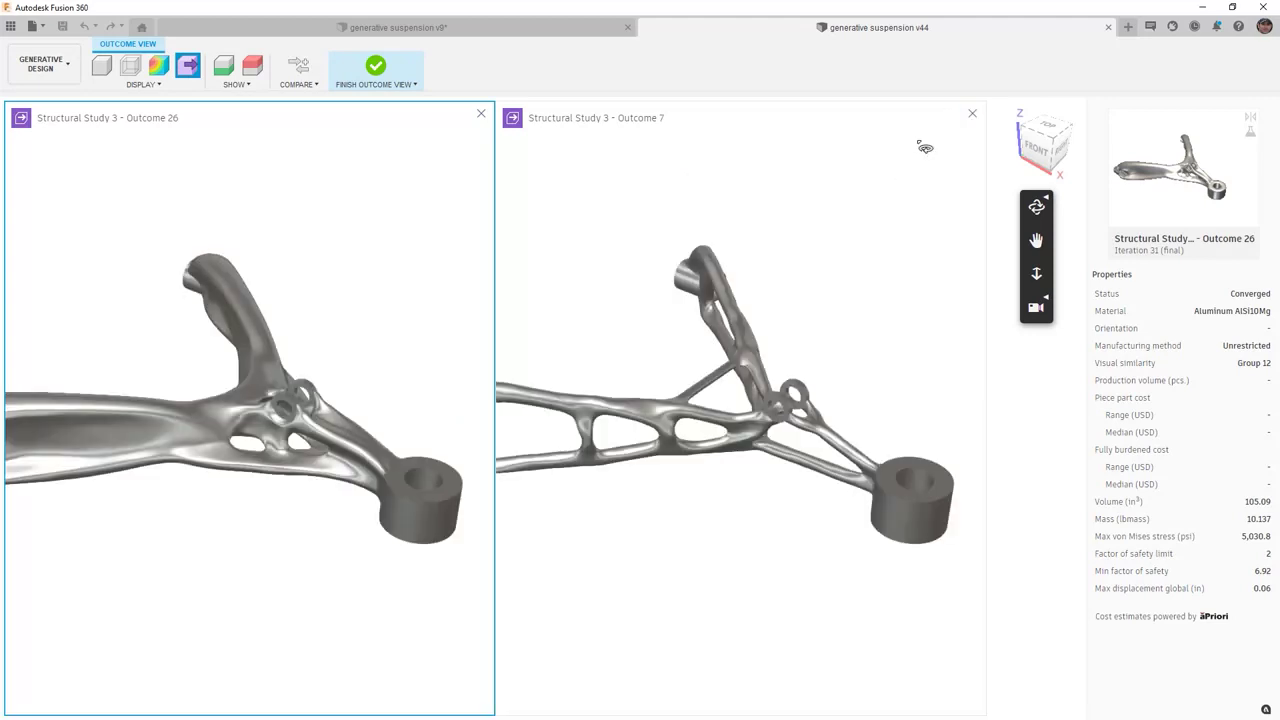
Compare the shape and listed properties of Outcome 7 and Outcome 26
left_click(735, 355)
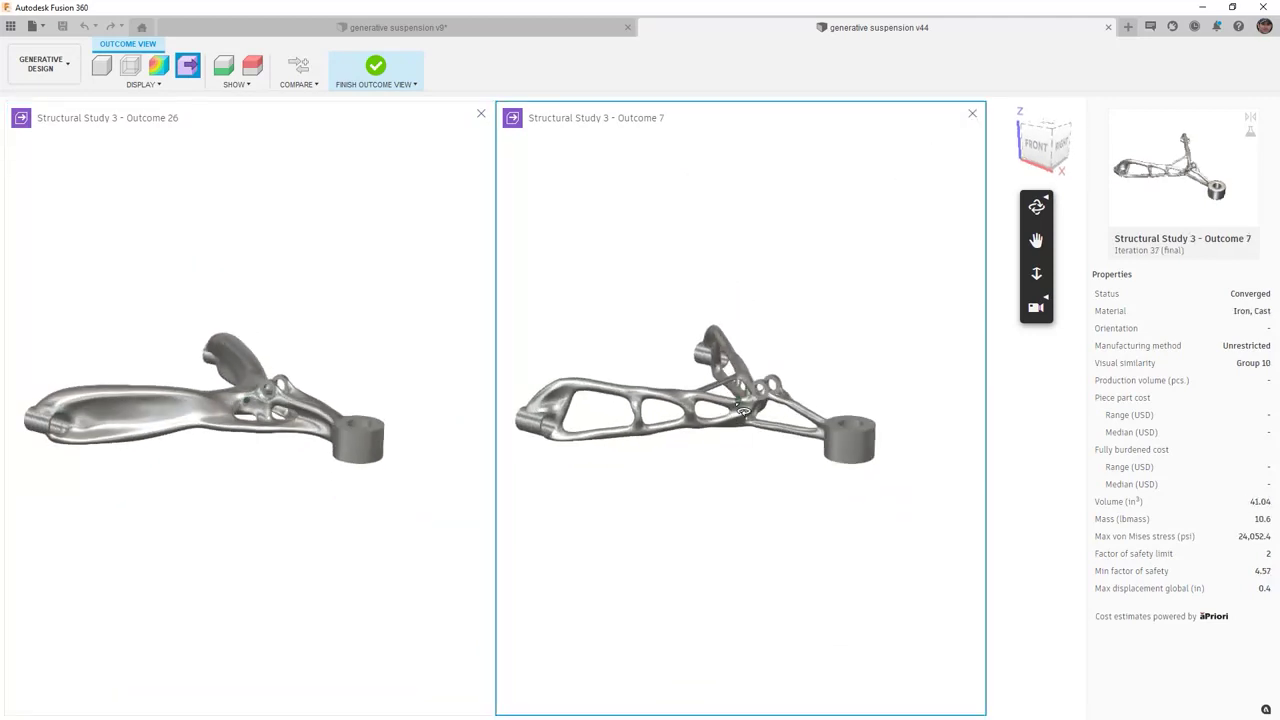
left_click(238, 434)
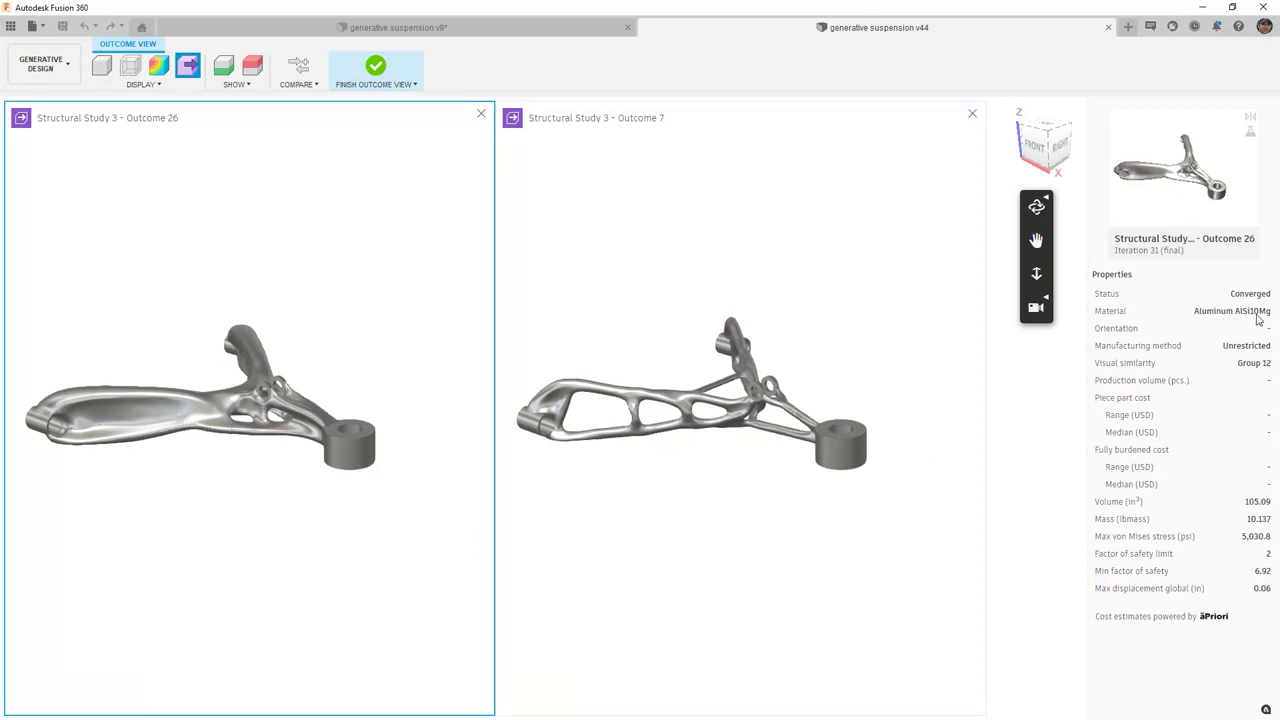
left_click(825, 318)
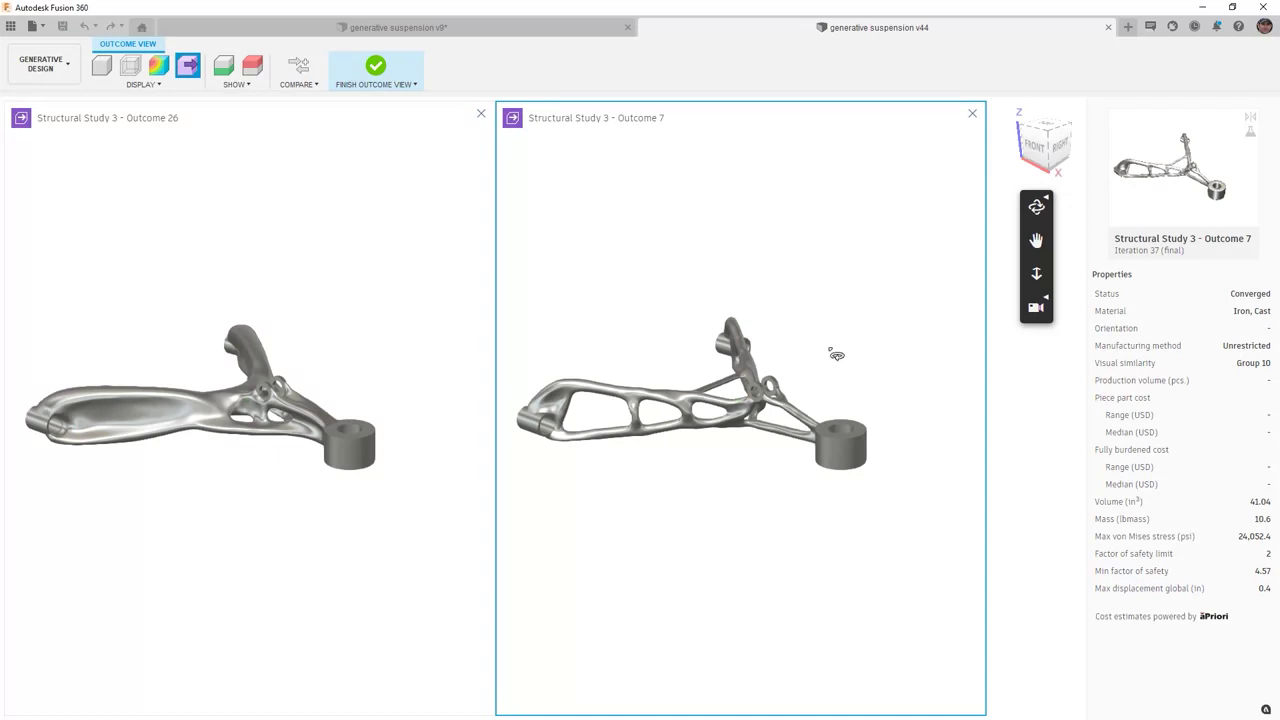
Check the volume, mass and shape of Outcome 7 against those of Outcome 26
left_click_drag(817, 363, 843, 357)
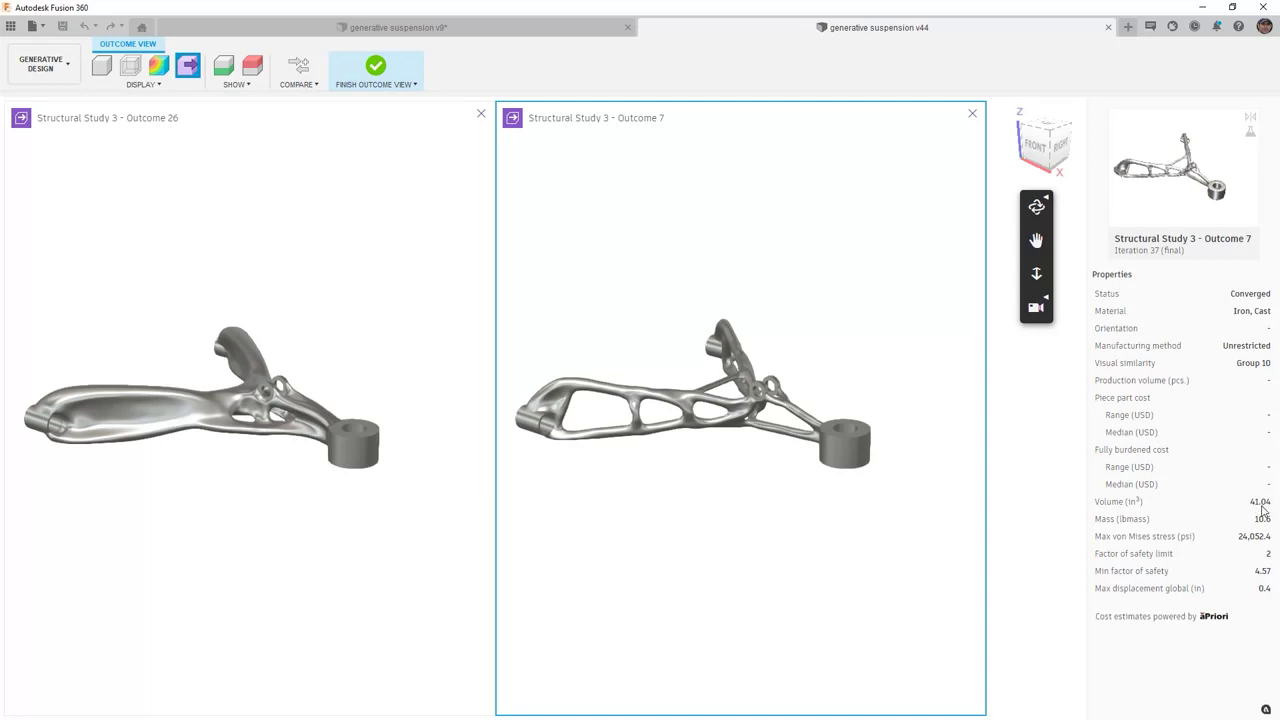
left_click(360, 520)
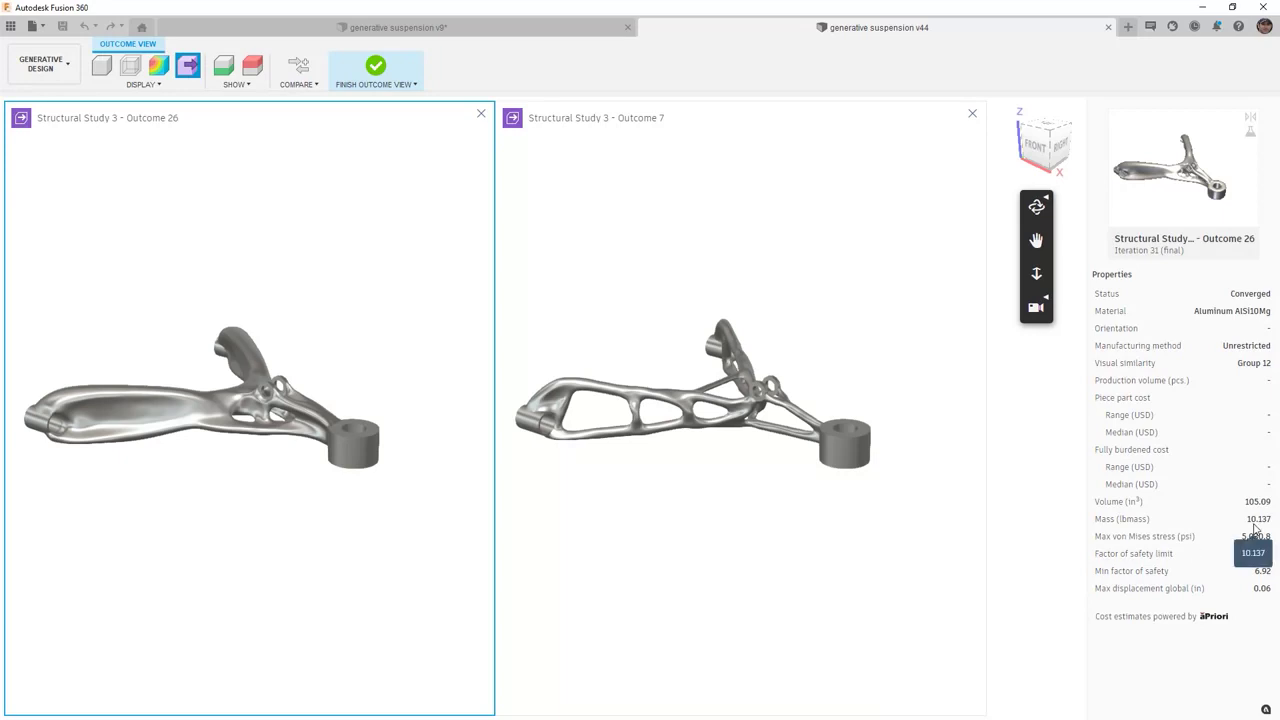
left_click(566, 518)
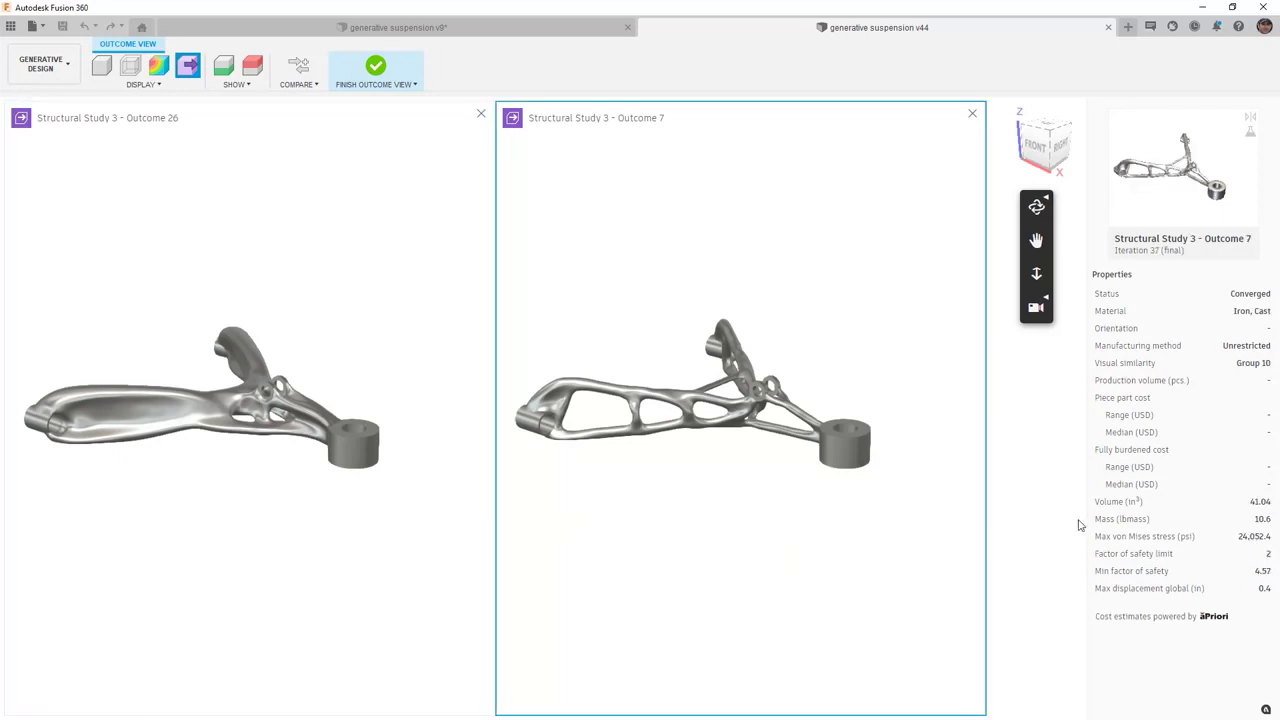
middle_click_drag(657, 460, 674, 400, "shift")
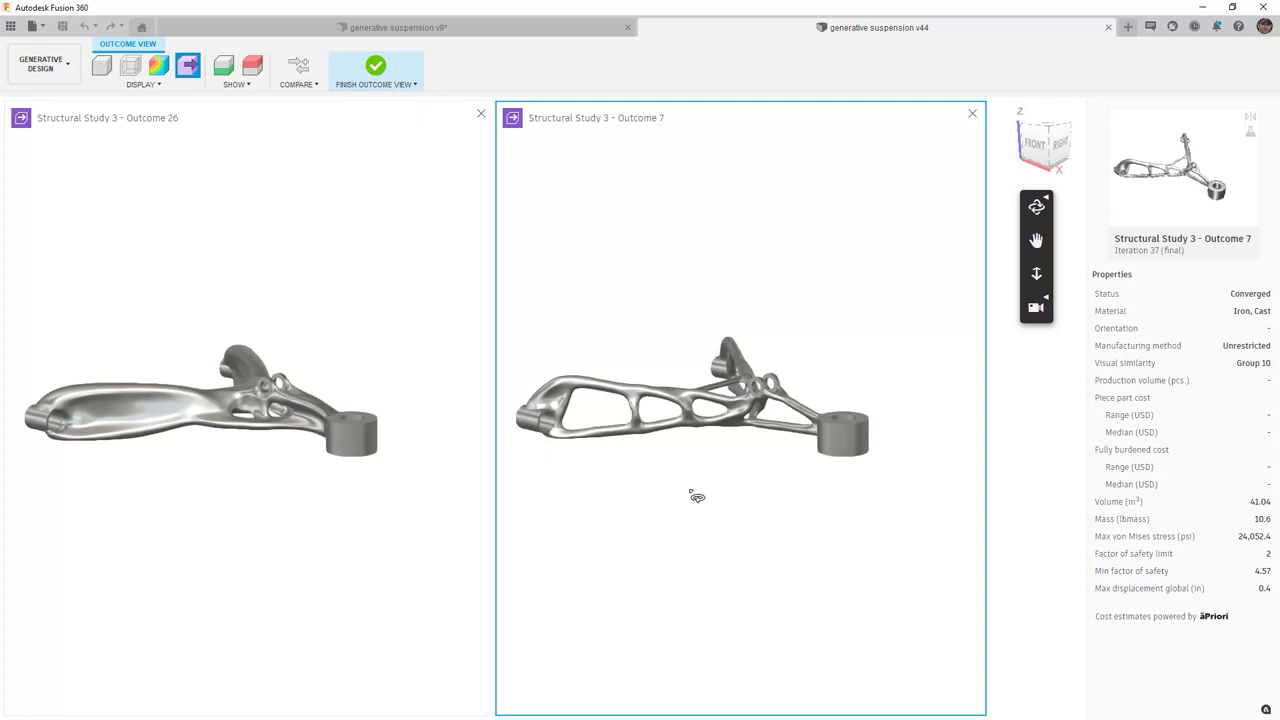
middle_click_drag(640, 357, 601, 368, "shift")
Remove Outcome 7 from the comparison and inspect Outcome 26 with its design preview turned off
left_click(972, 113)
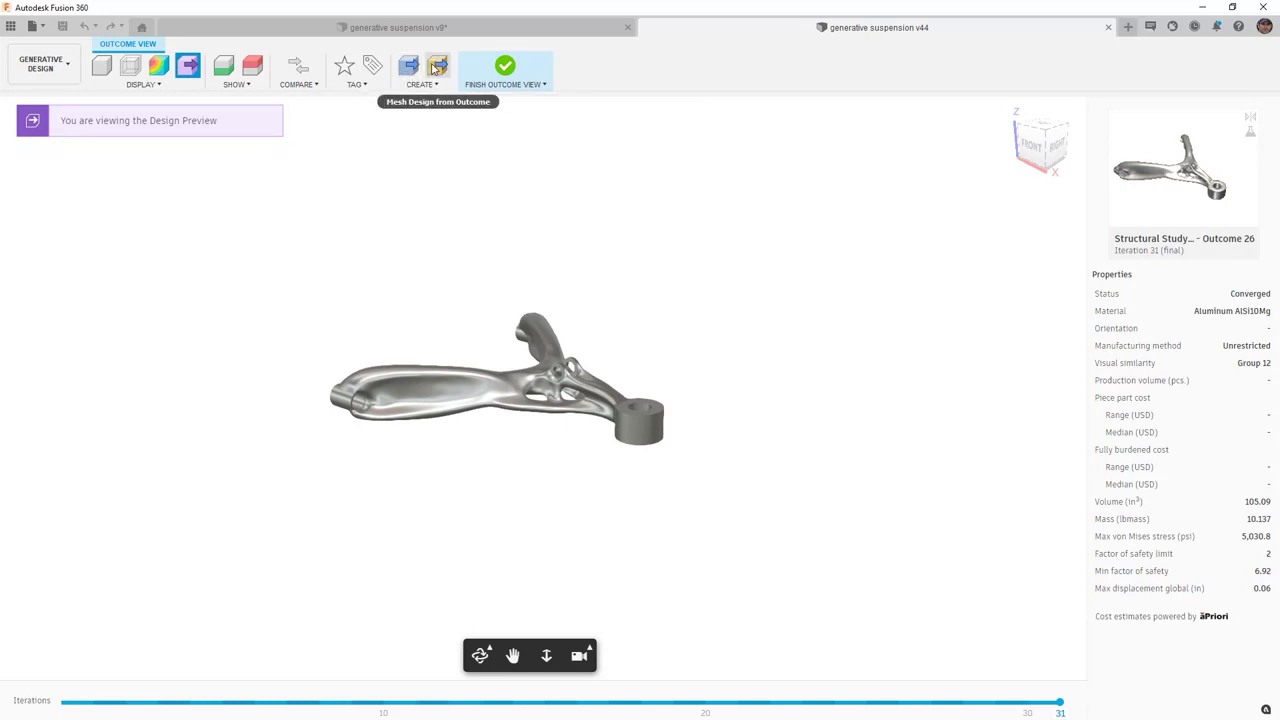
left_click(234, 131)
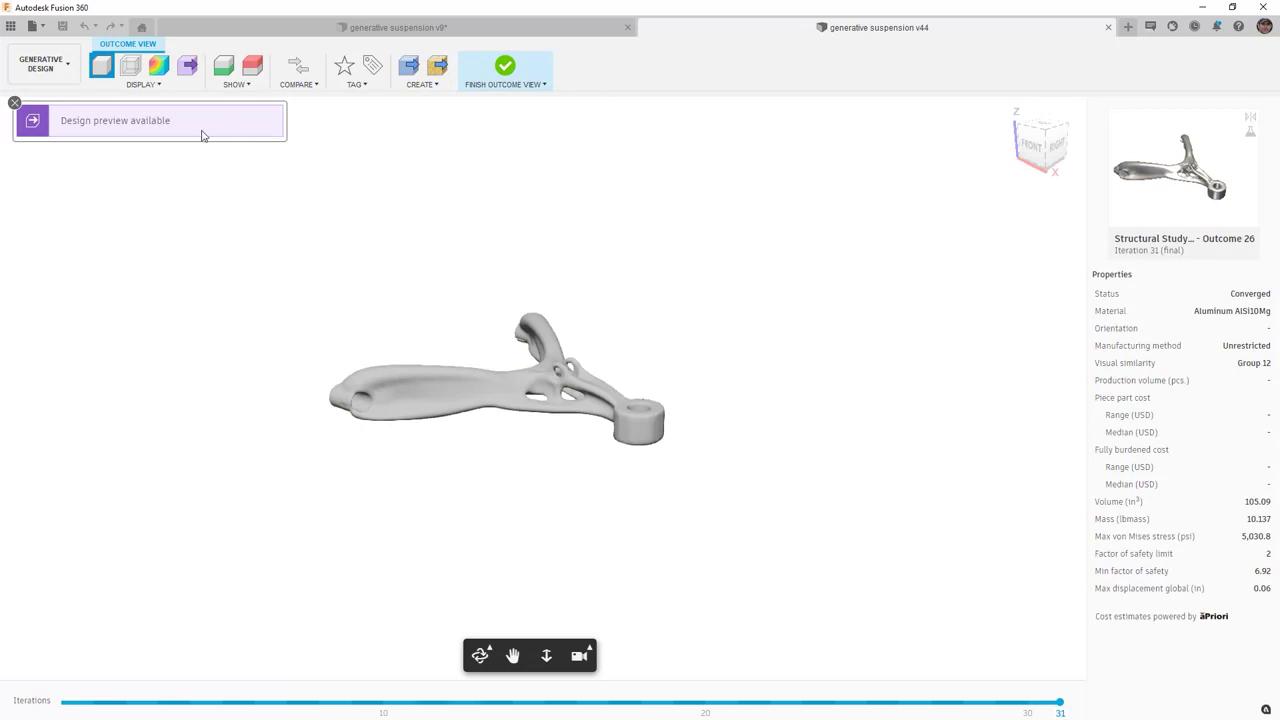
middle_click_drag(663, 360, 589, 443, "shift")
scroll(589, 443, "up", 6)
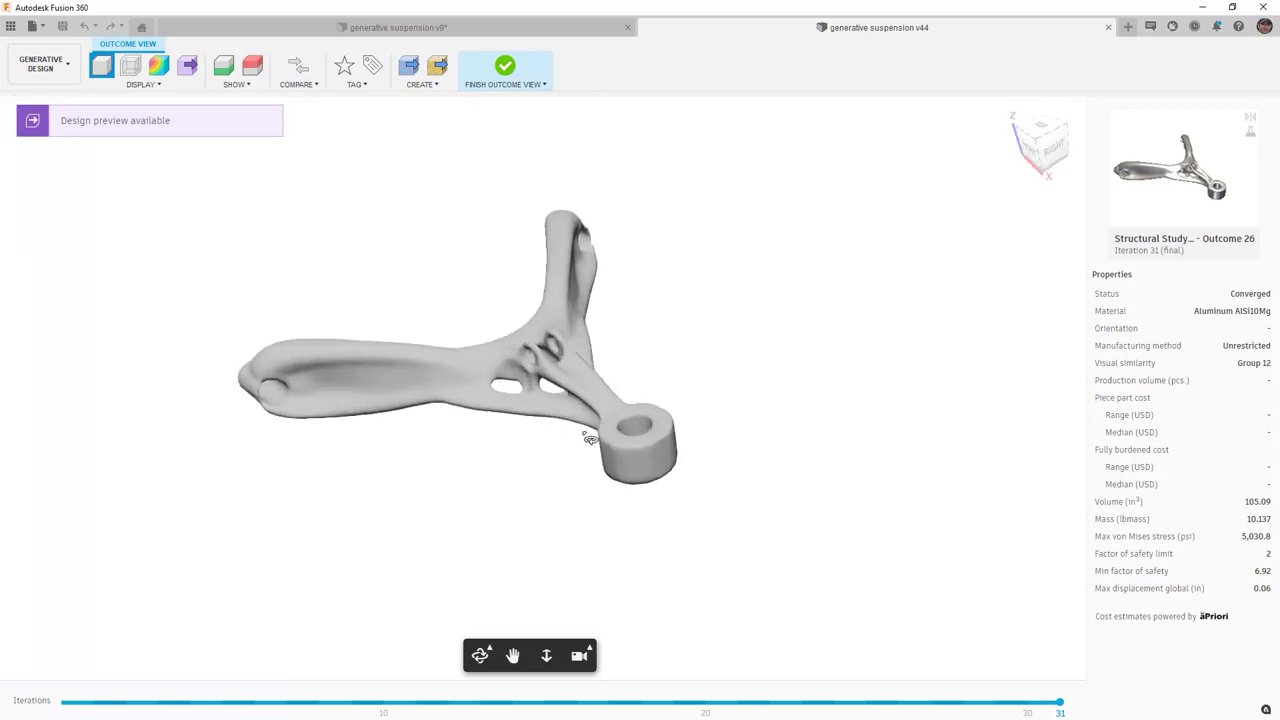
middle_click_drag(586, 354, 677, 341, "shift")
Display the stress view on Outcome 26 and examine the stress distribution against the reference scale
left_click(158, 66)
middle_click_drag(570, 290, 589, 354, "shift")
middle_click_drag(697, 368, 696, 419, "shift")
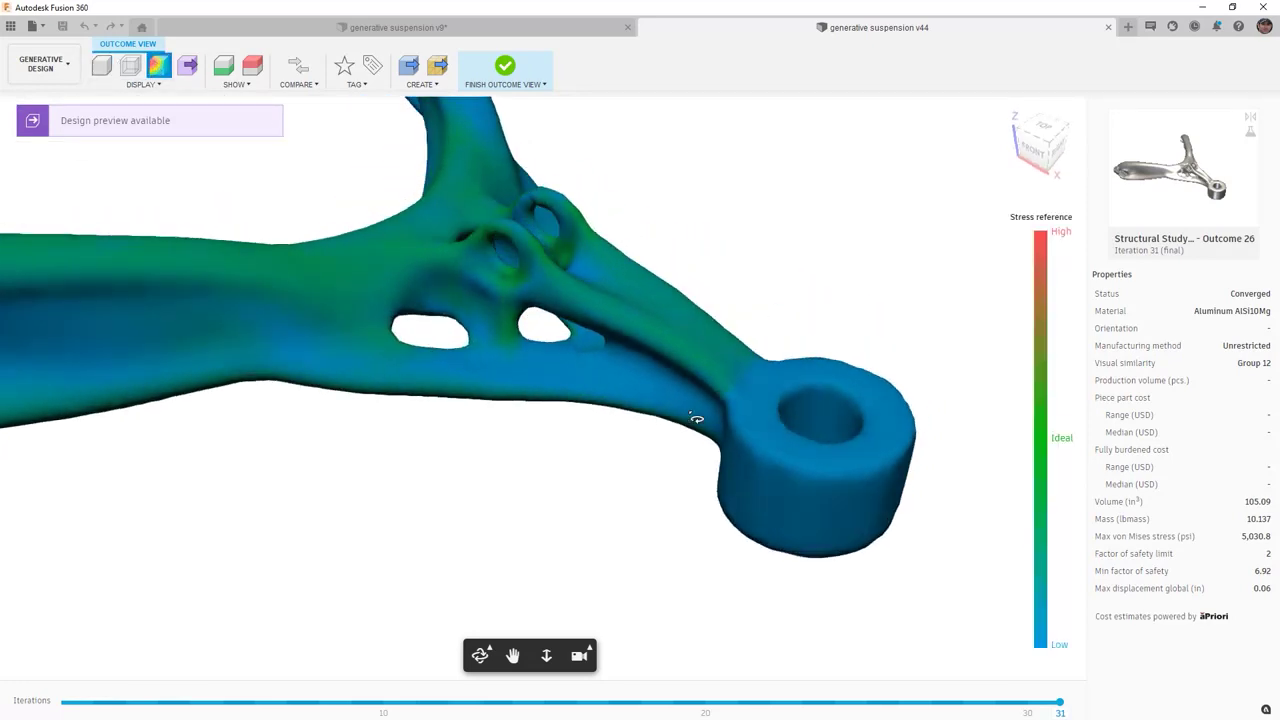
mouse_move(1042, 438)
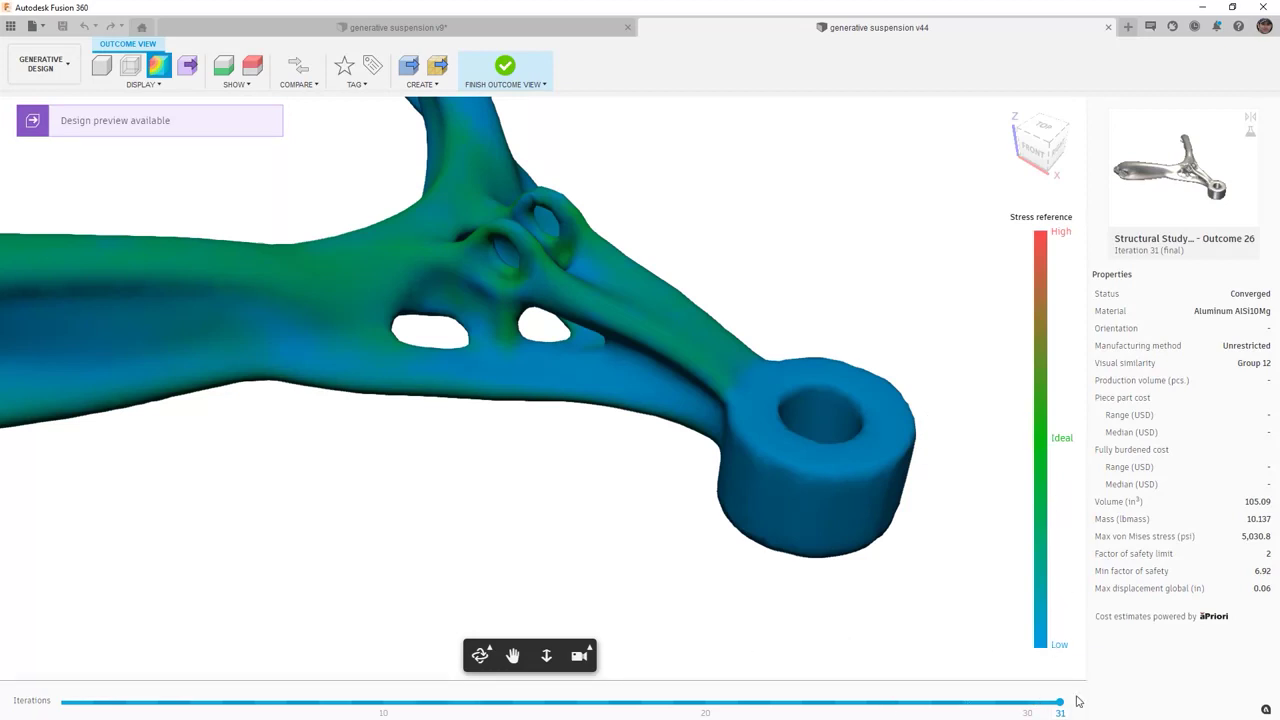
Review how Outcome 26 evolves in the stress view at iterations 6, 14 and 31
left_click_drag(993, 709, 254, 706)
scroll(737, 557, "down", 5)
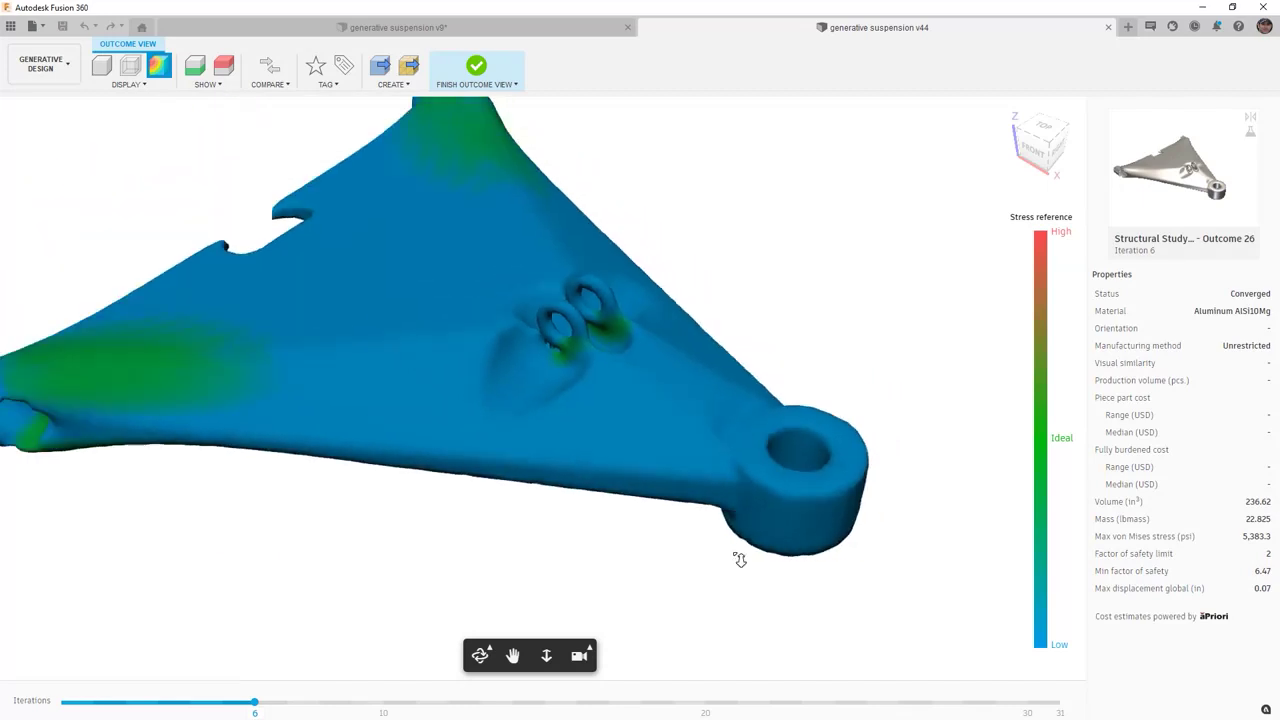
middle_click_drag(688, 522, 683, 465, "shift")
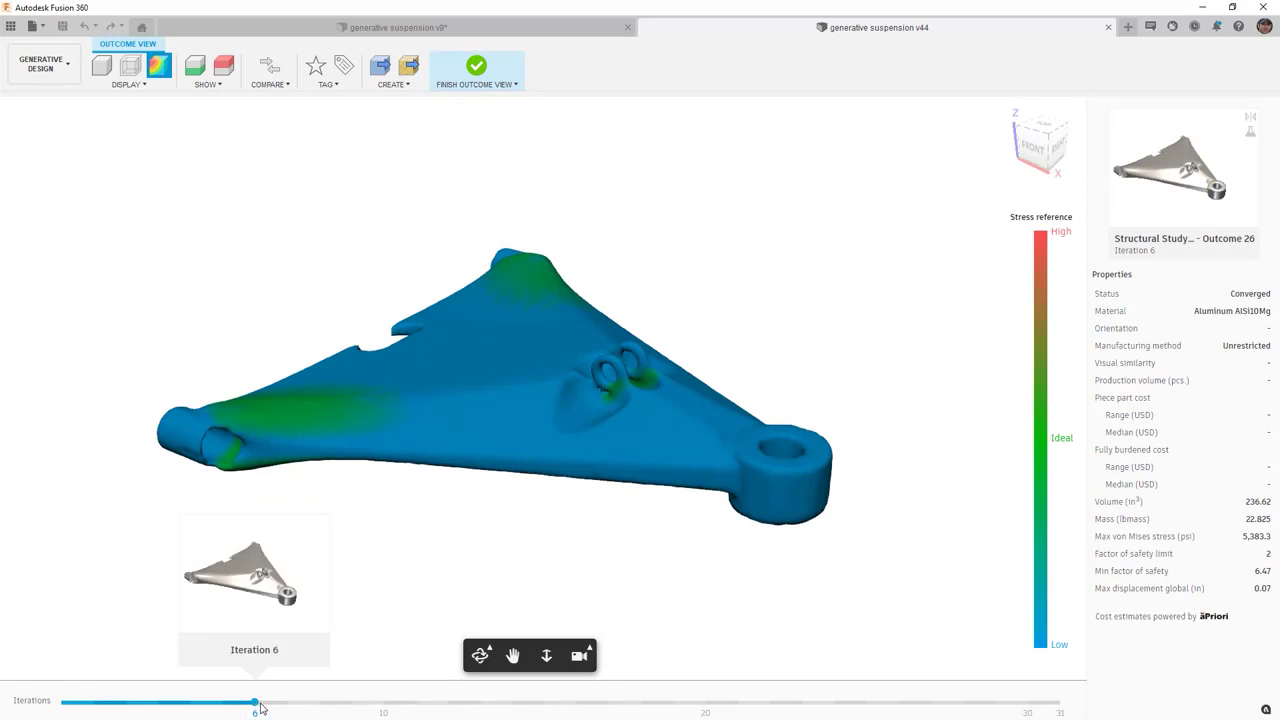
left_click_drag(258, 706, 513, 706)
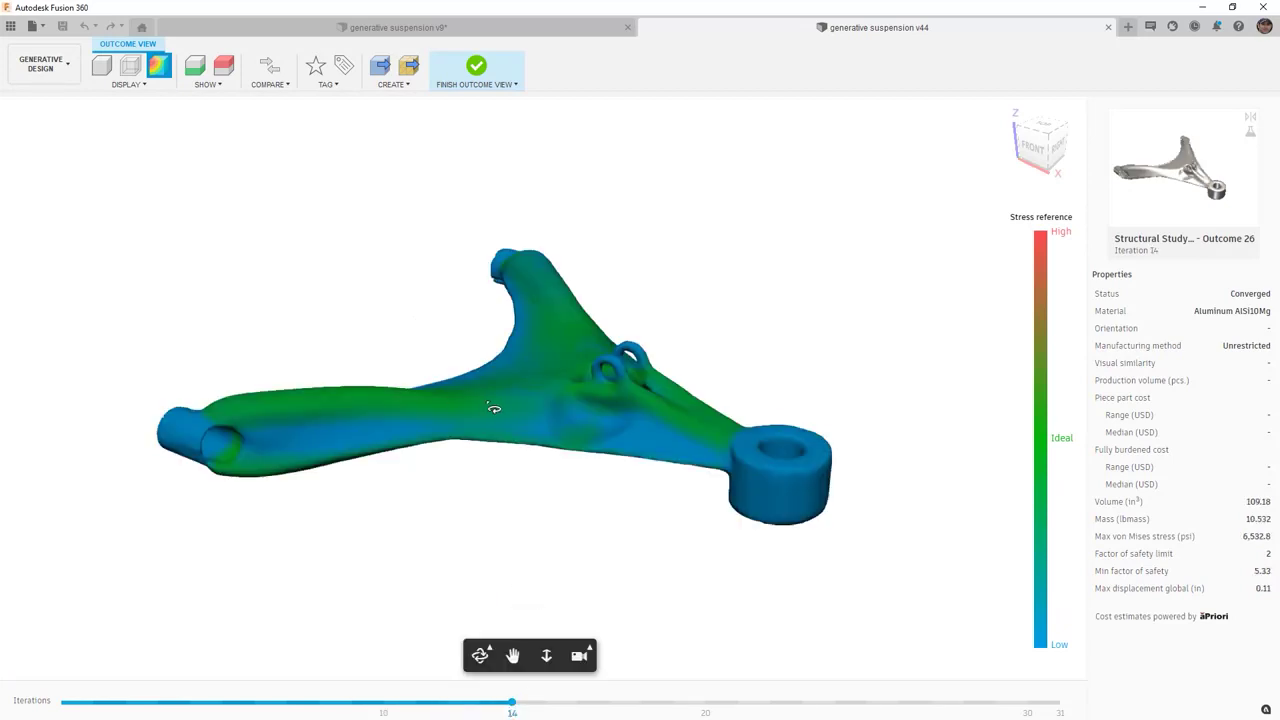
left_click_drag(513, 706, 1072, 703)
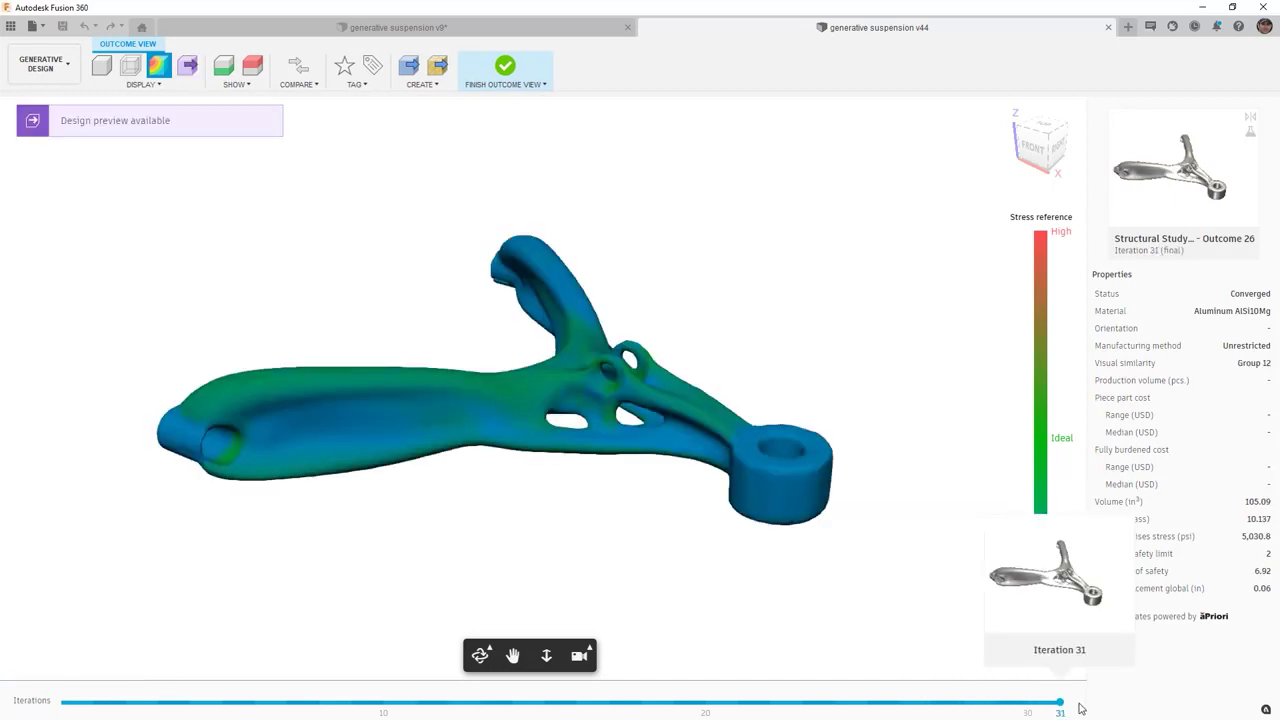
Show the design preview of Outcome 26 at iteration 31 and finish the outcome view
middle_click_drag(543, 449, 549, 517, "shift")
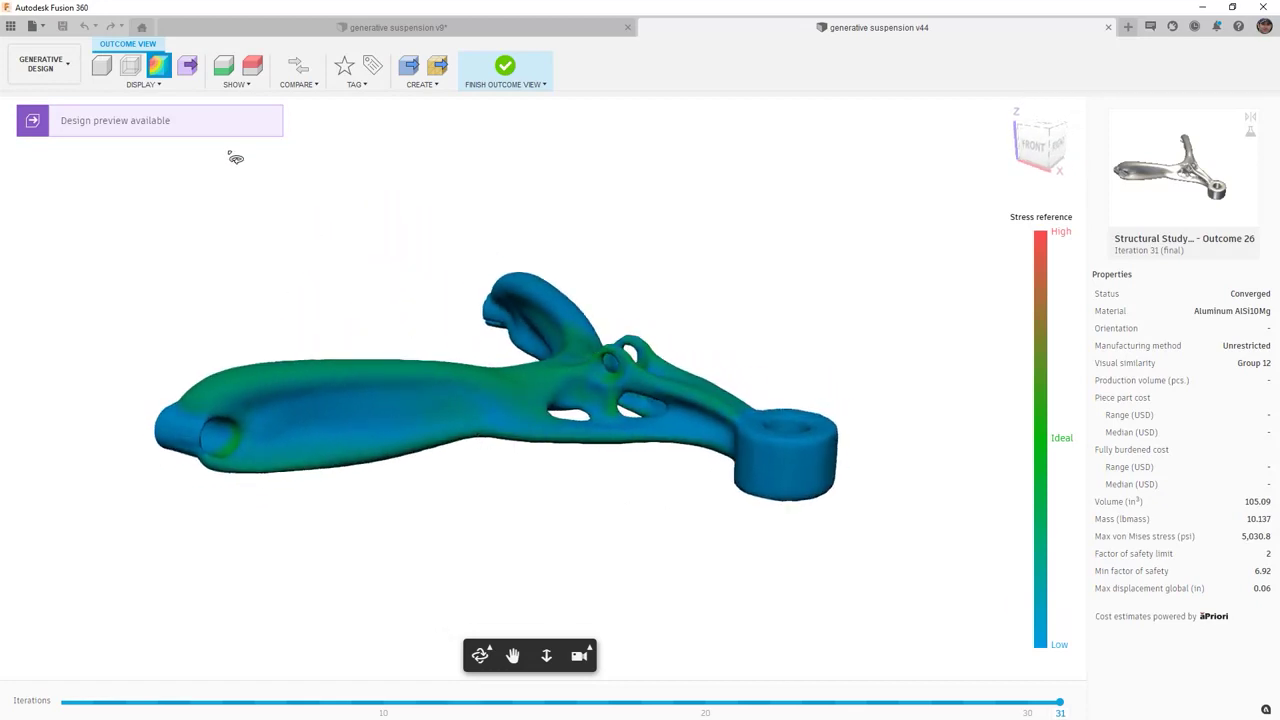
left_click(226, 119)
middle_click_drag(343, 169, 508, 517, "shift")
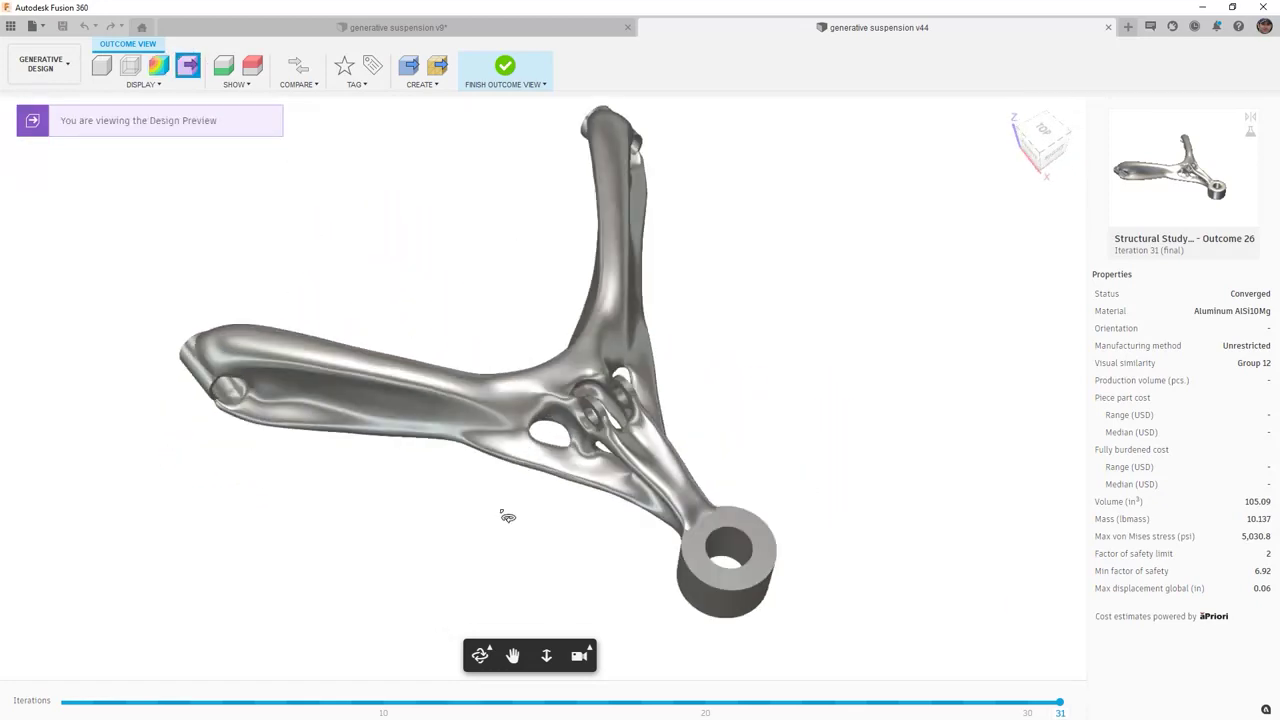
left_click(513, 72)
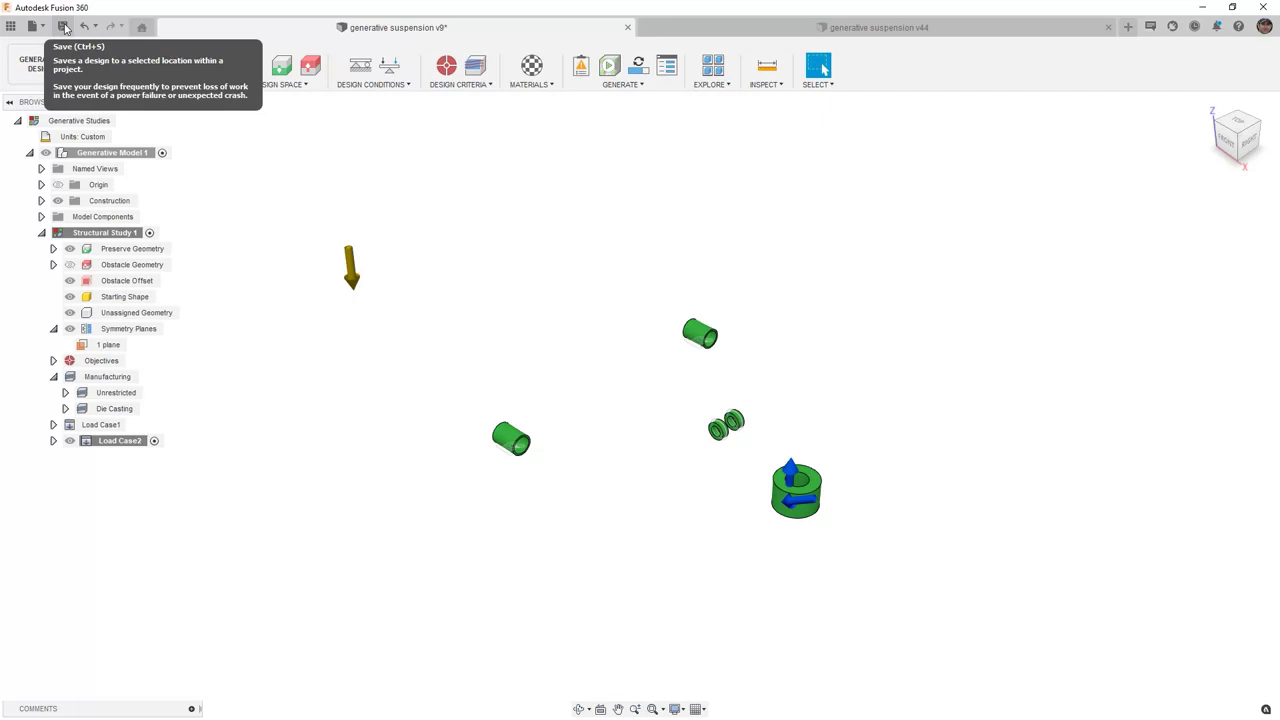
Save the generative suspension v9 document with the version description User Saved
left_click(63, 27)
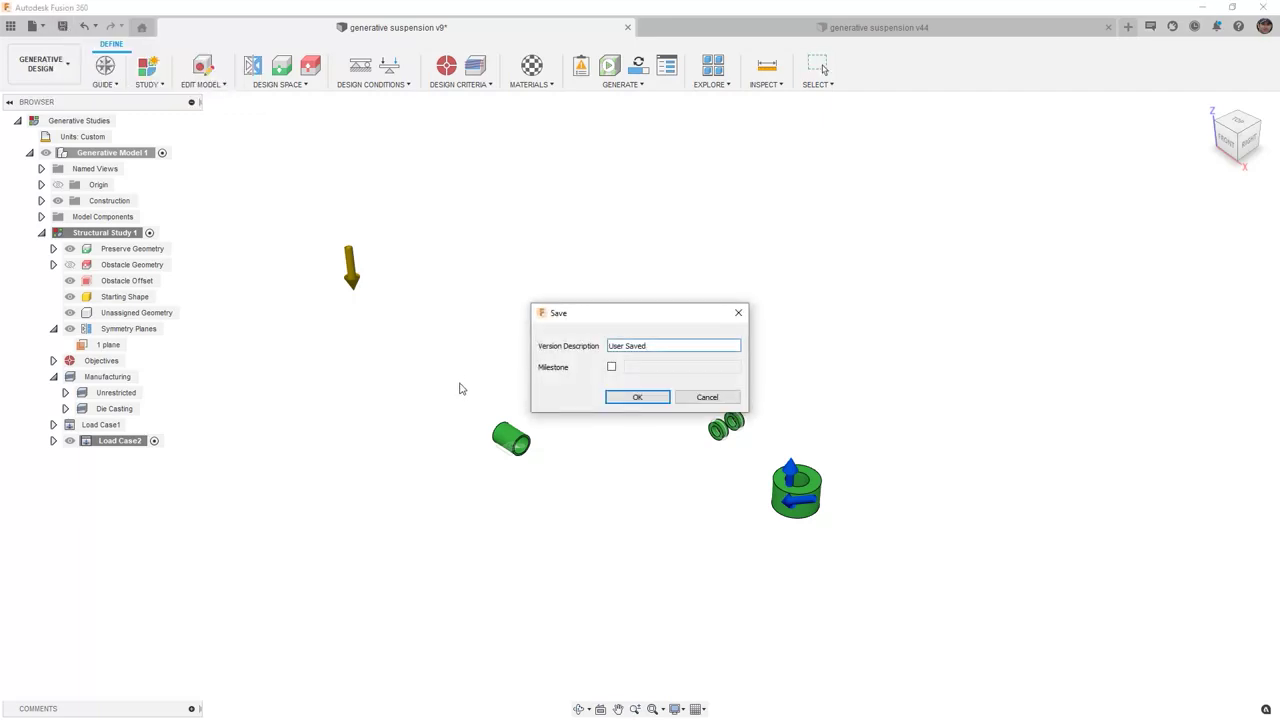
left_click(648, 397)
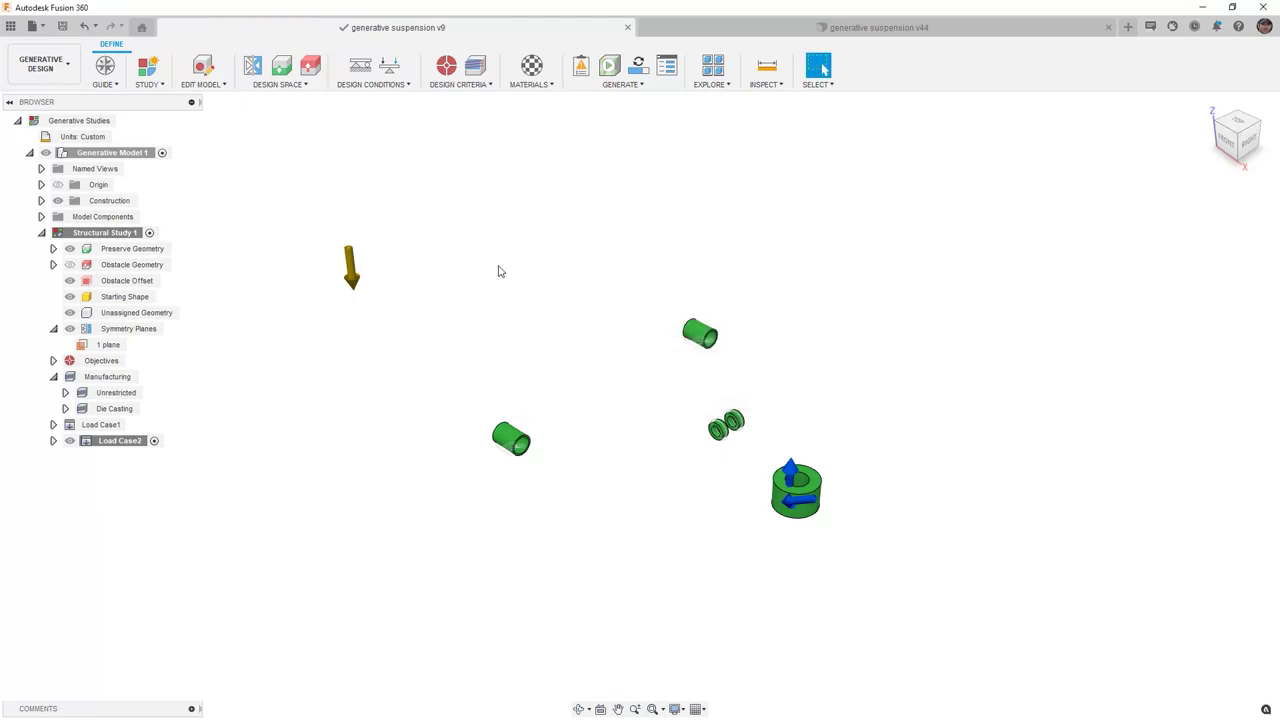